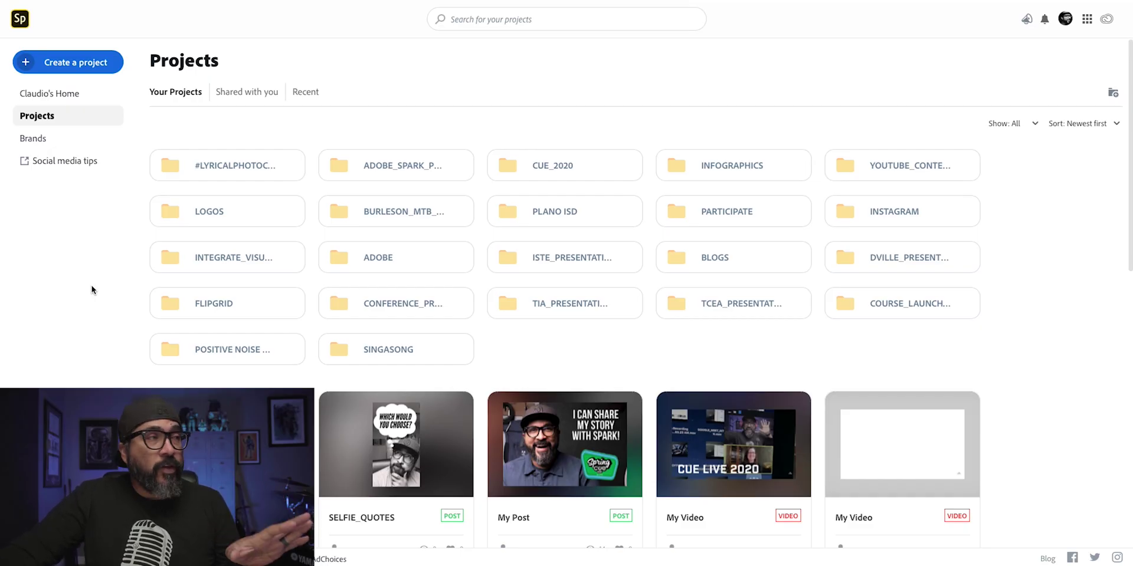
- Create a new custom-size square post of 2560 × 2560 px
{"action": "left_click", "coordinate": [96, 69]}
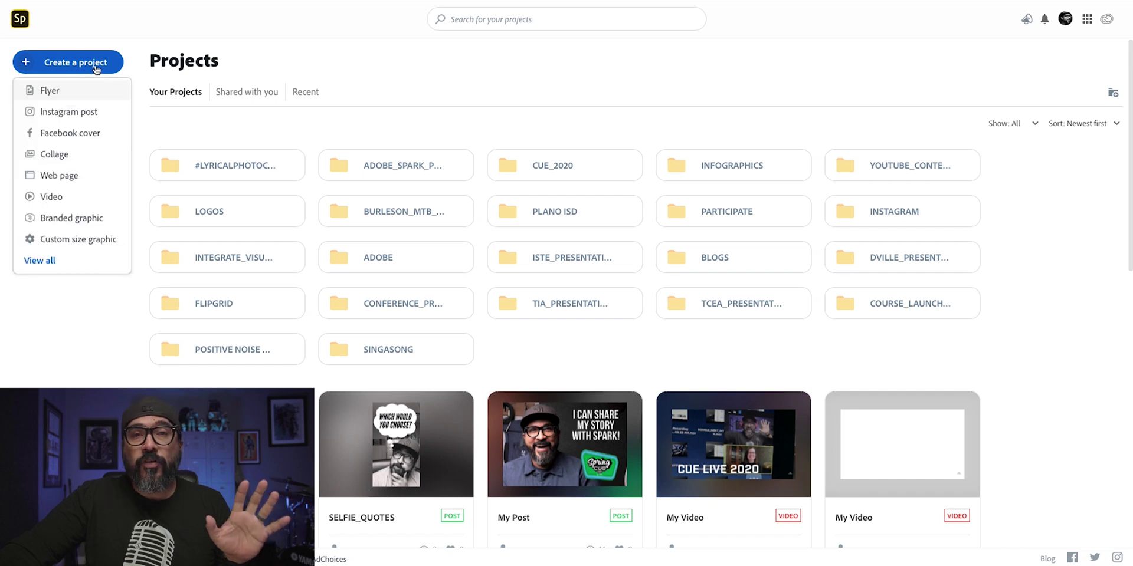
{"action": "left_click", "coordinate": [75, 242]}
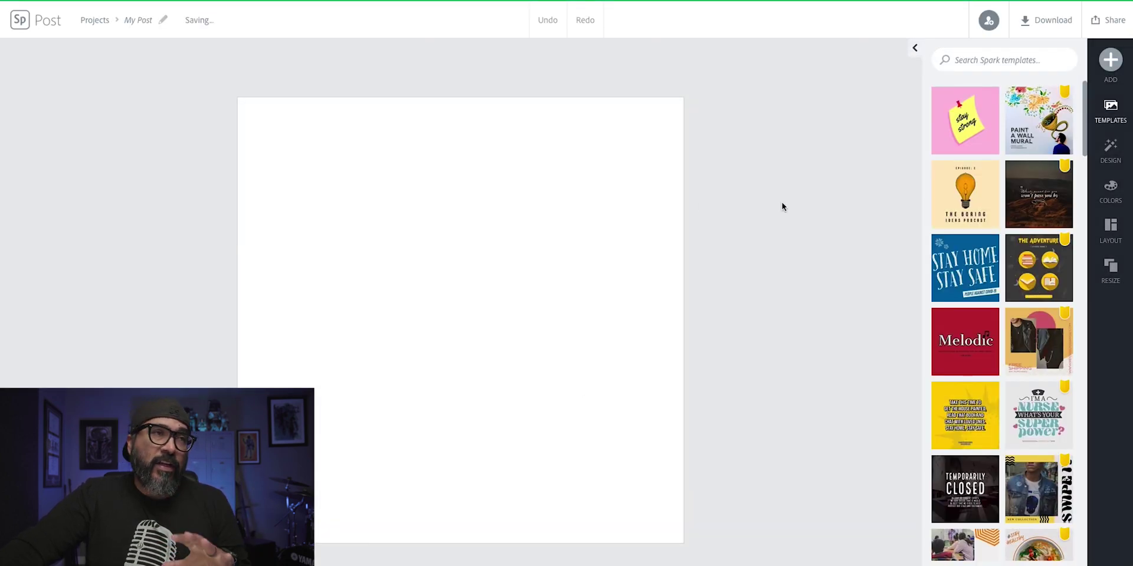
{"action": "left_click", "coordinate": [1111, 60]}
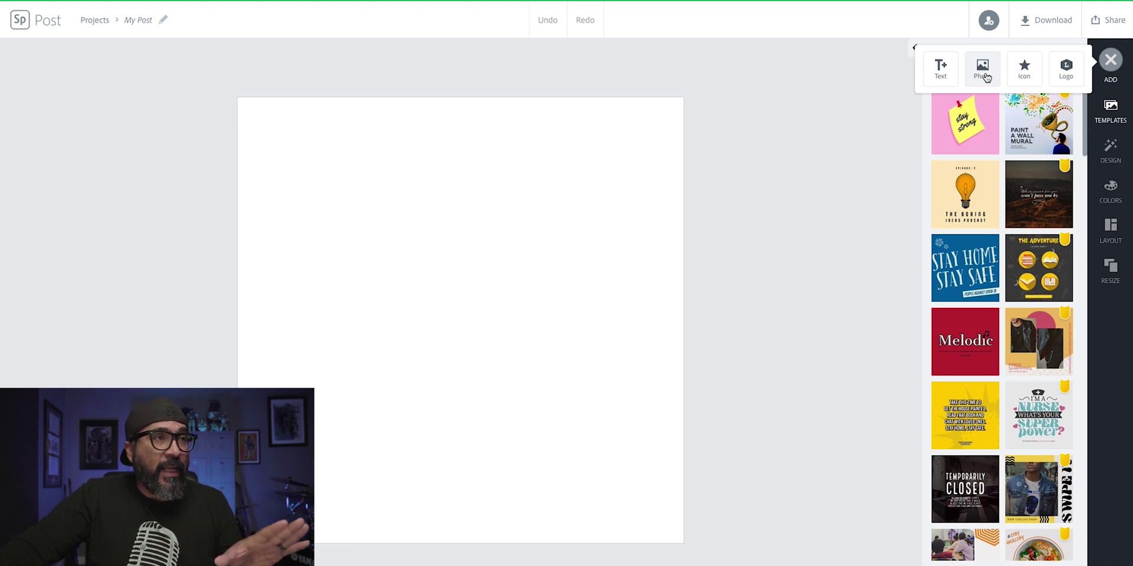
- Upload the SELFIE photo and pin it to the background grid
{"action": "left_click", "coordinate": [984, 71]}
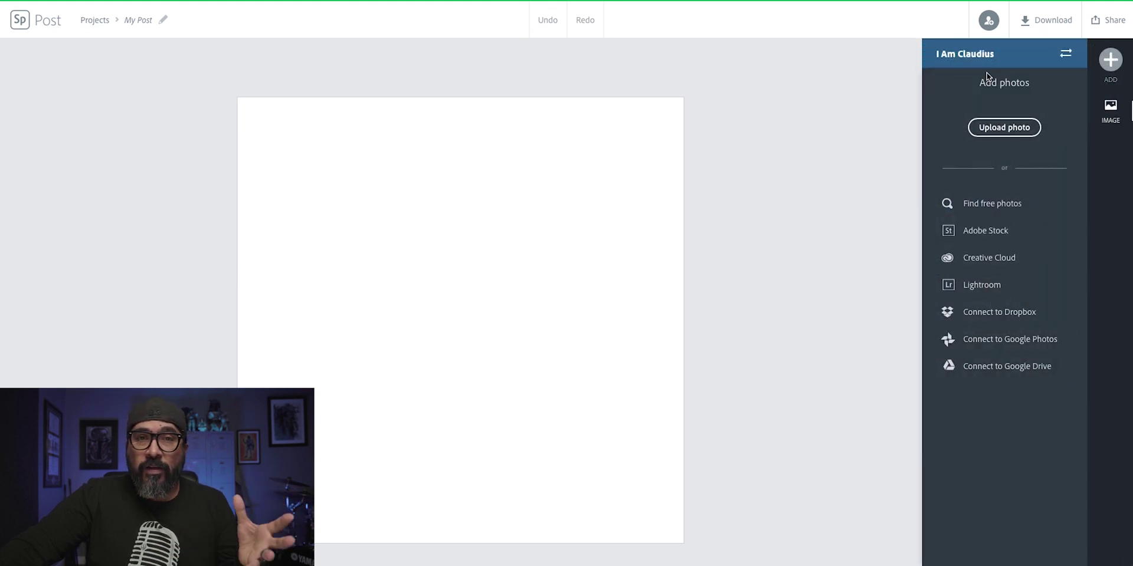
{"action": "left_click", "coordinate": [1011, 128]}
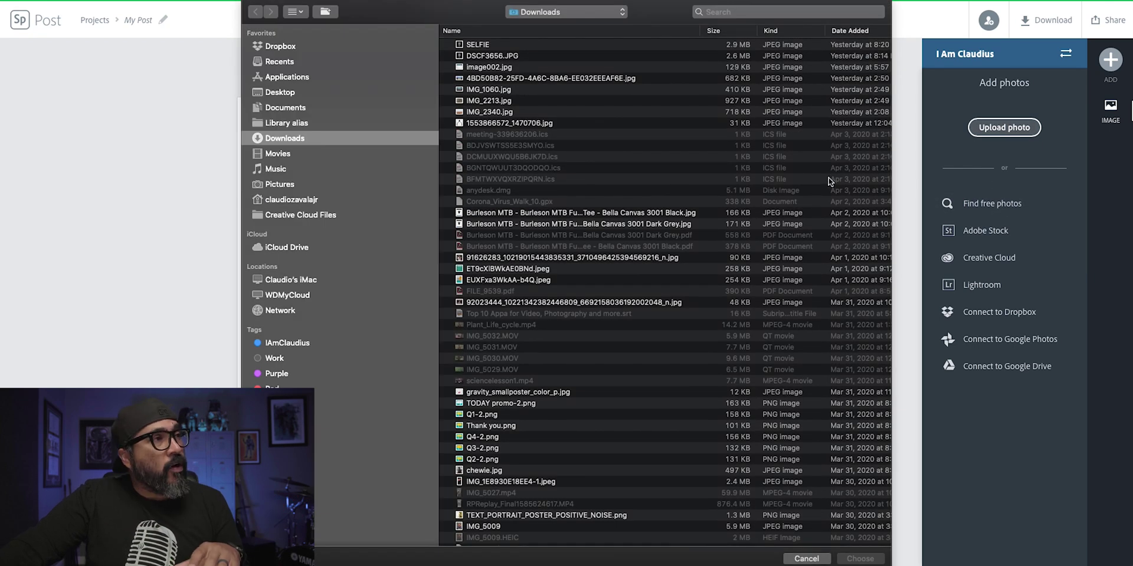
{"action": "left_click", "coordinate": [466, 46]}
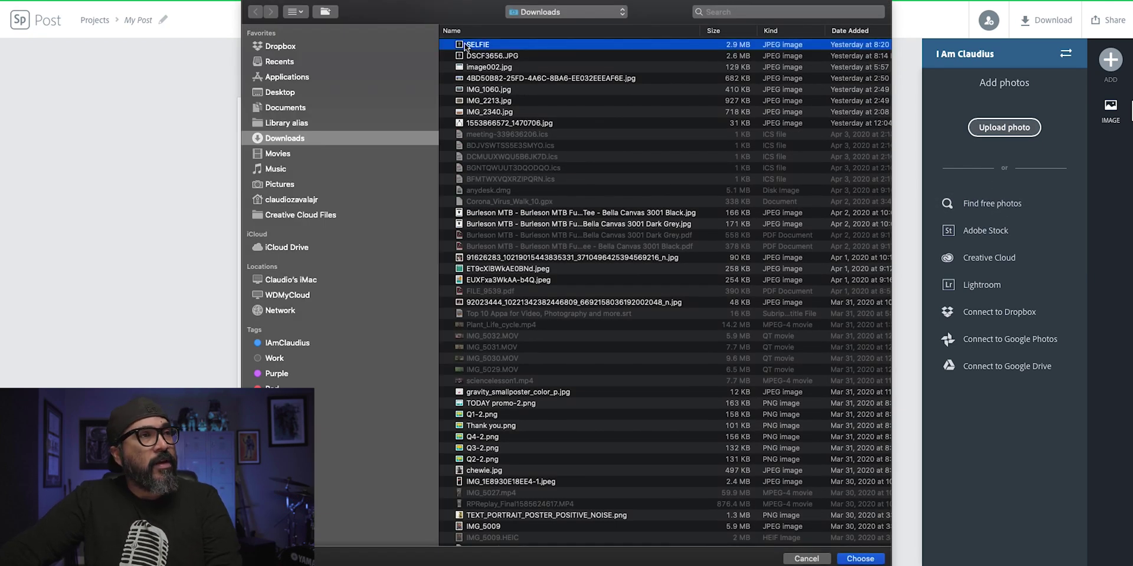
{"action": "key", "text": "space"}
{"action": "key", "text": "space"}
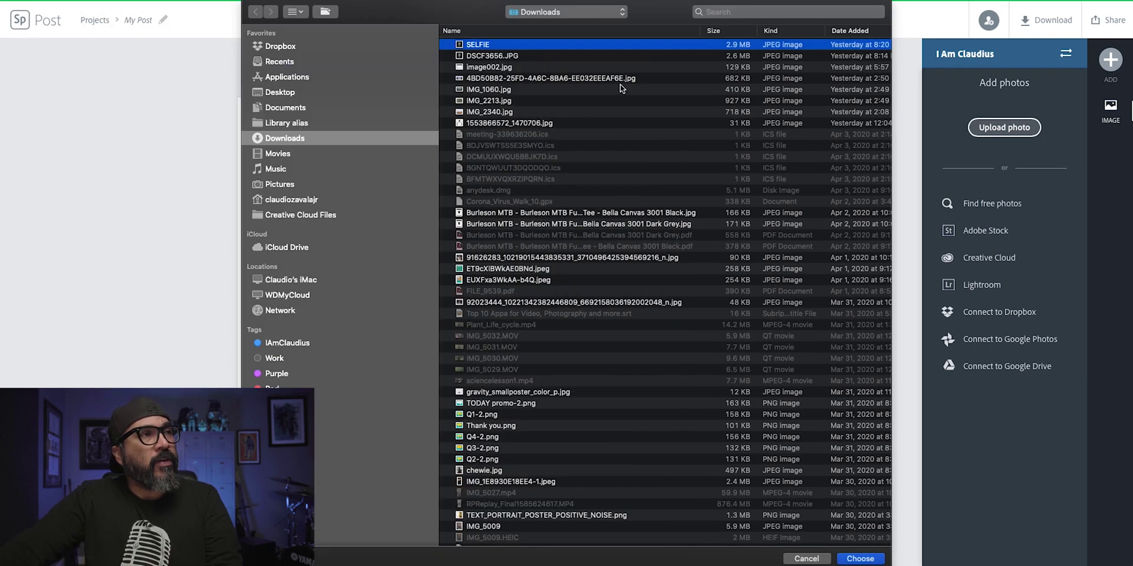
{"action": "left_click", "coordinate": [869, 561]}
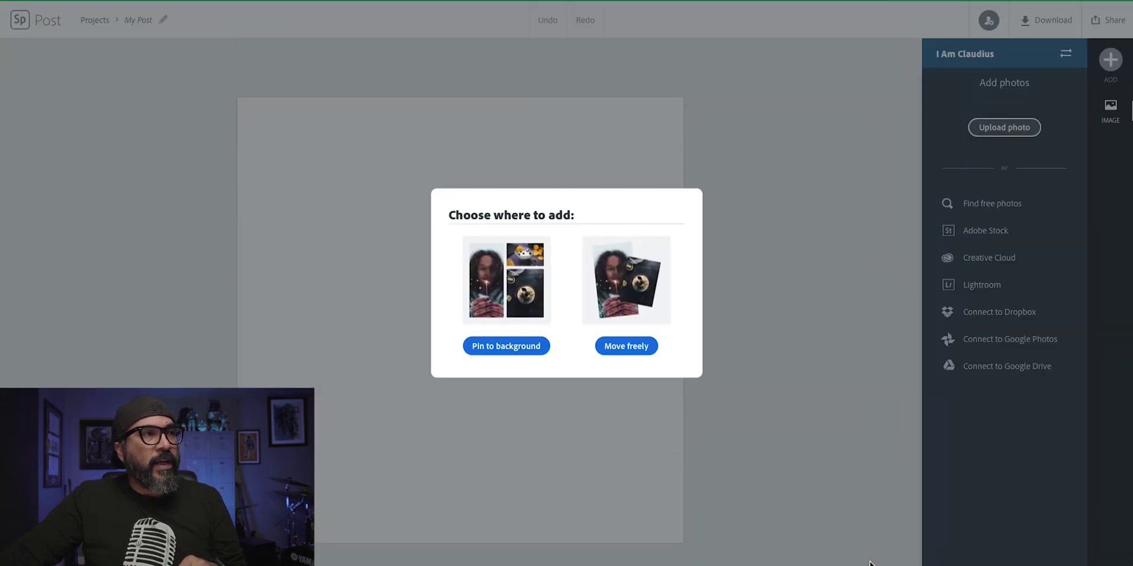
{"action": "left_click", "coordinate": [535, 347]}
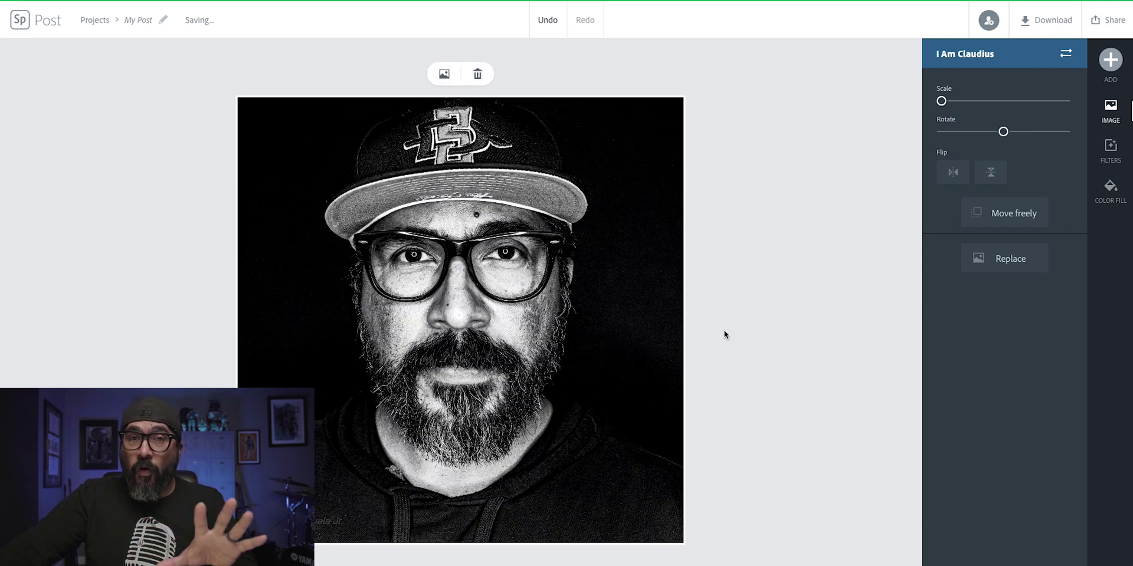
- Add more copies of the selfie until all four grid quadrants are filled
{"action": "left_click", "coordinate": [1117, 64]}
{"action": "left_click", "coordinate": [995, 75]}
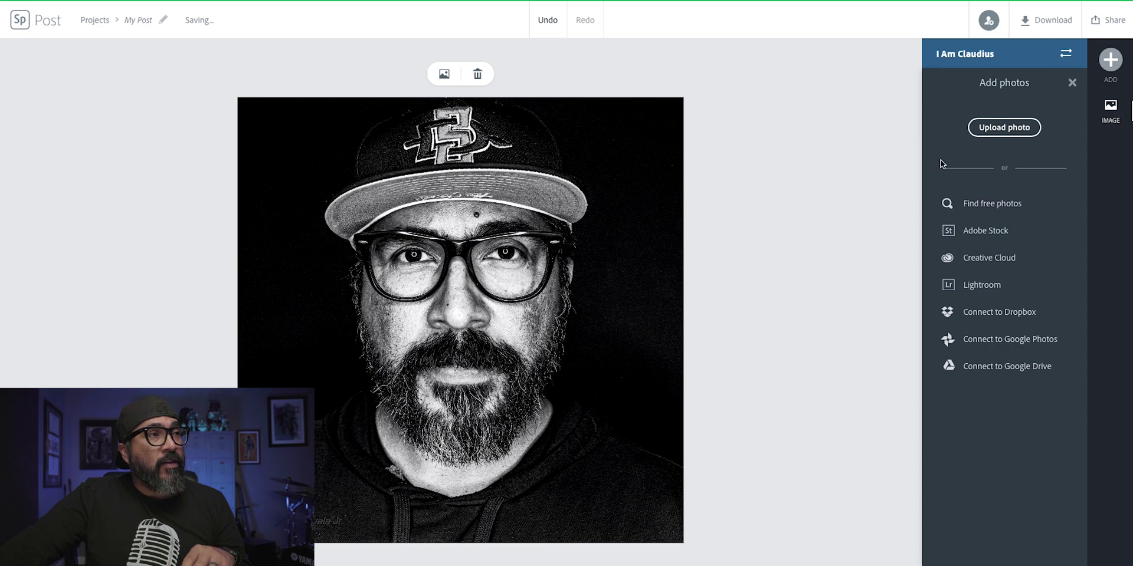
{"action": "left_click", "coordinate": [1004, 127]}
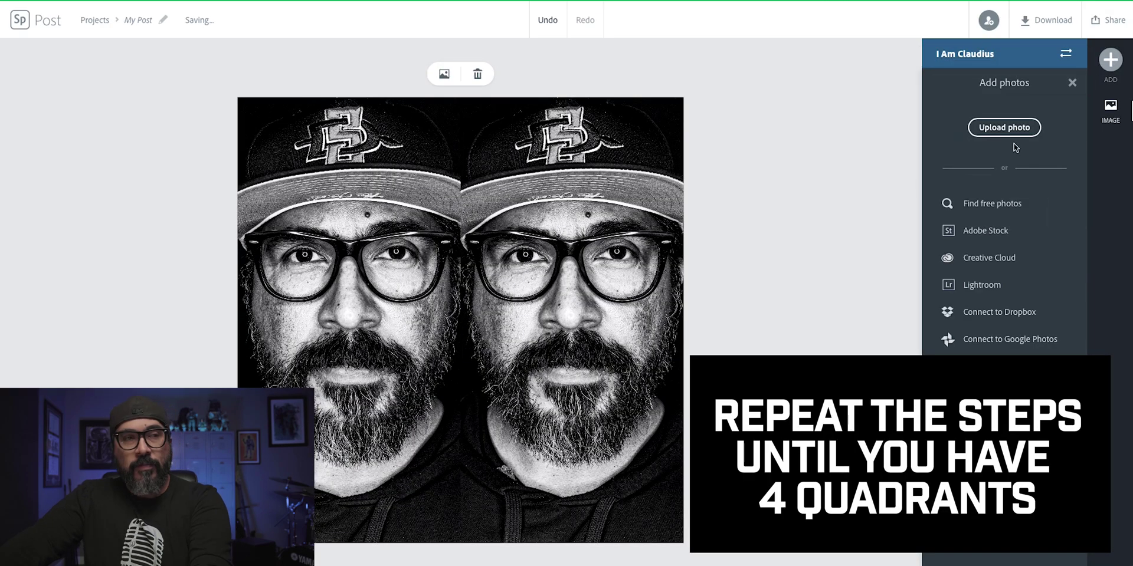
{"action": "left_click", "coordinate": [1021, 126]}
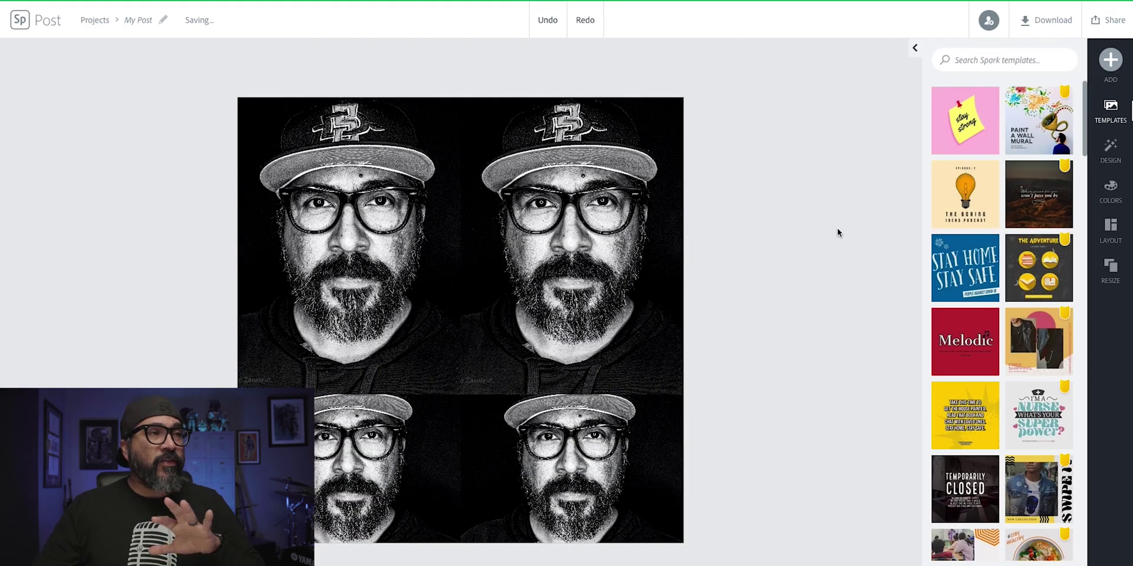
{"action": "left_click", "coordinate": [1111, 235]}
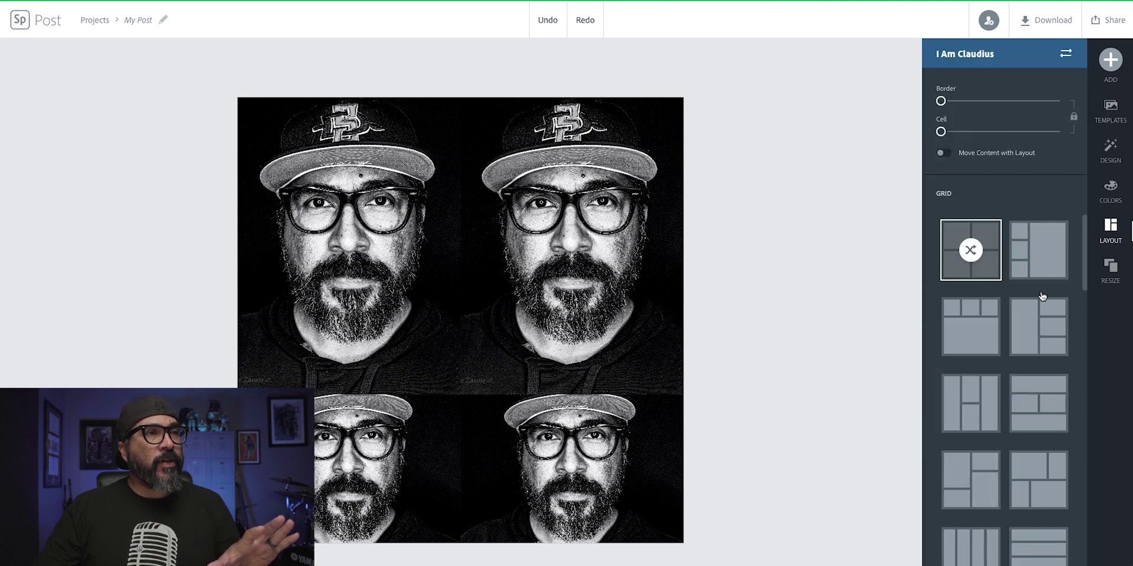
- Shuffle the grid photos and enlarge the top-right selfie into a tighter face crop
{"action": "left_click", "coordinate": [976, 265]}
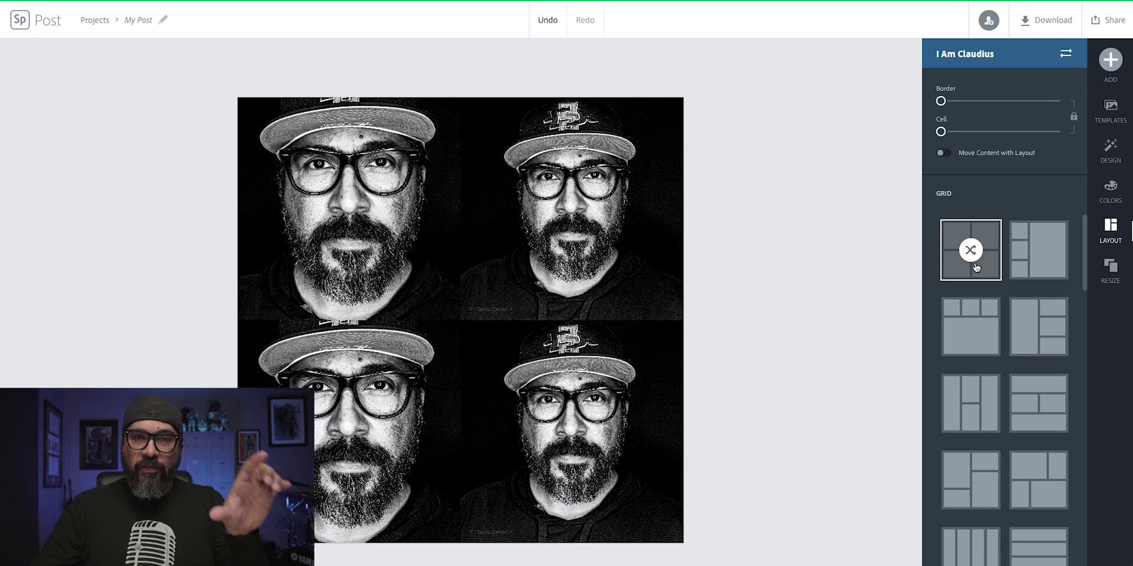
{"action": "left_click", "coordinate": [619, 239]}
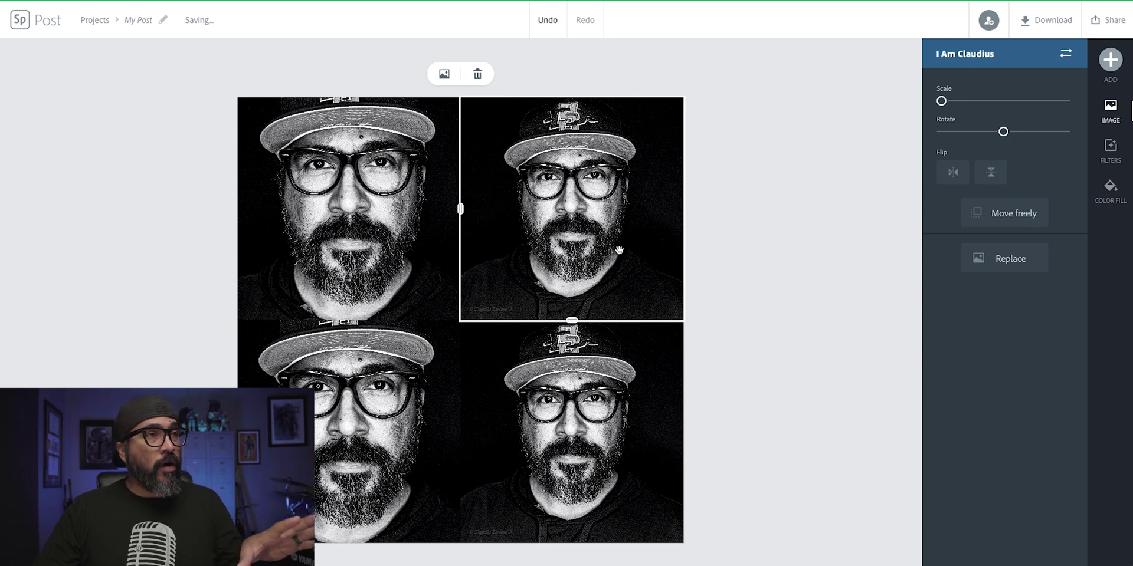
{"action": "left_click_drag", "start_coordinate": [942, 102], "coordinate": [951, 104]}
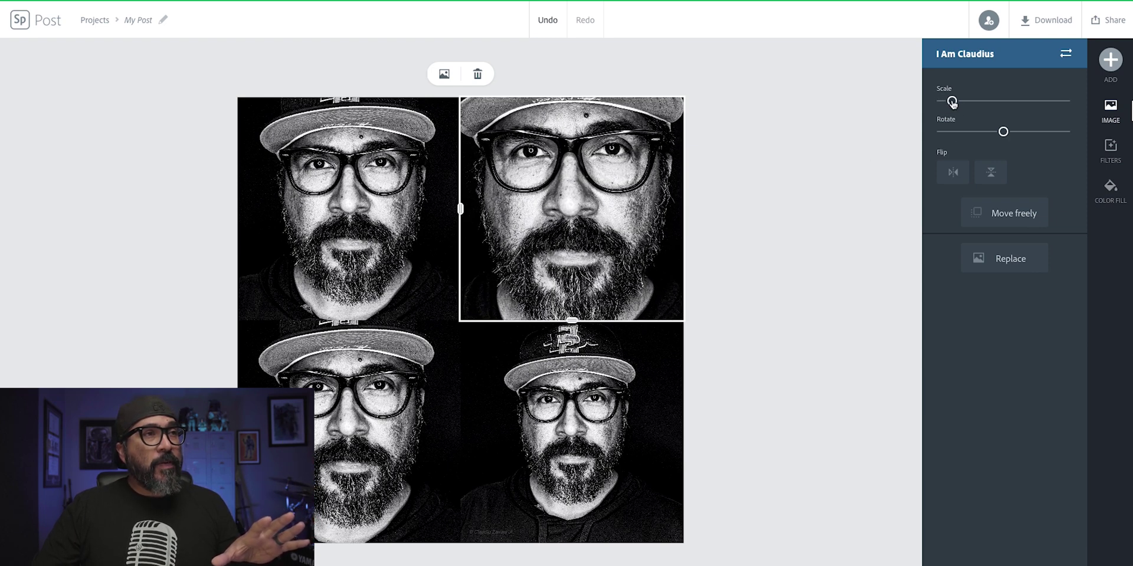
- Scale up the top-right, bottom-right, bottom-left and top-left photos into face close-ups
{"action": "left_click_drag", "start_coordinate": [952, 103], "coordinate": [955, 103]}
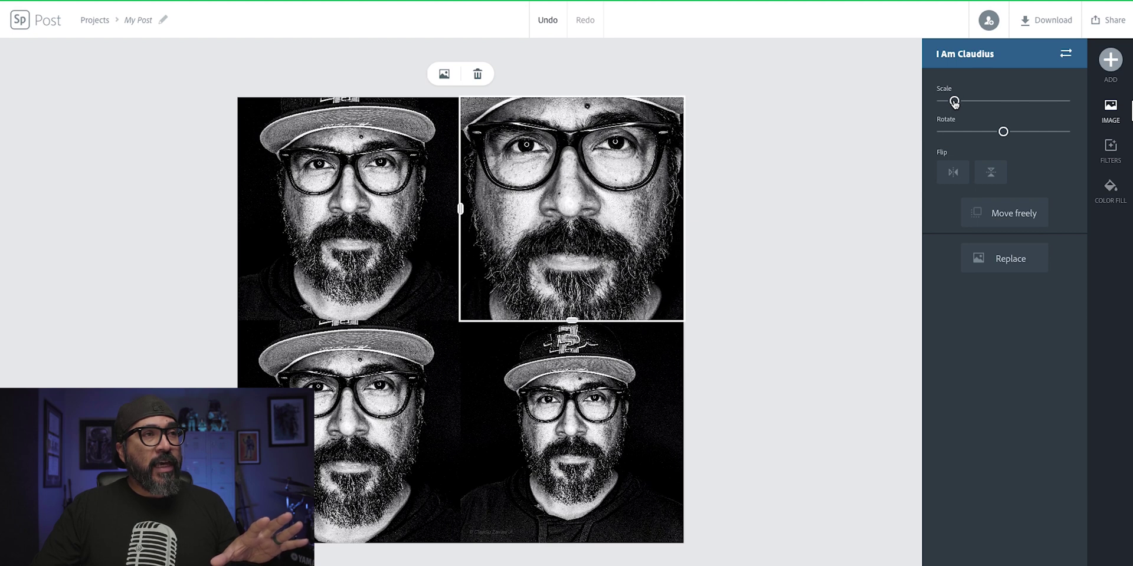
{"action": "left_click", "coordinate": [631, 390]}
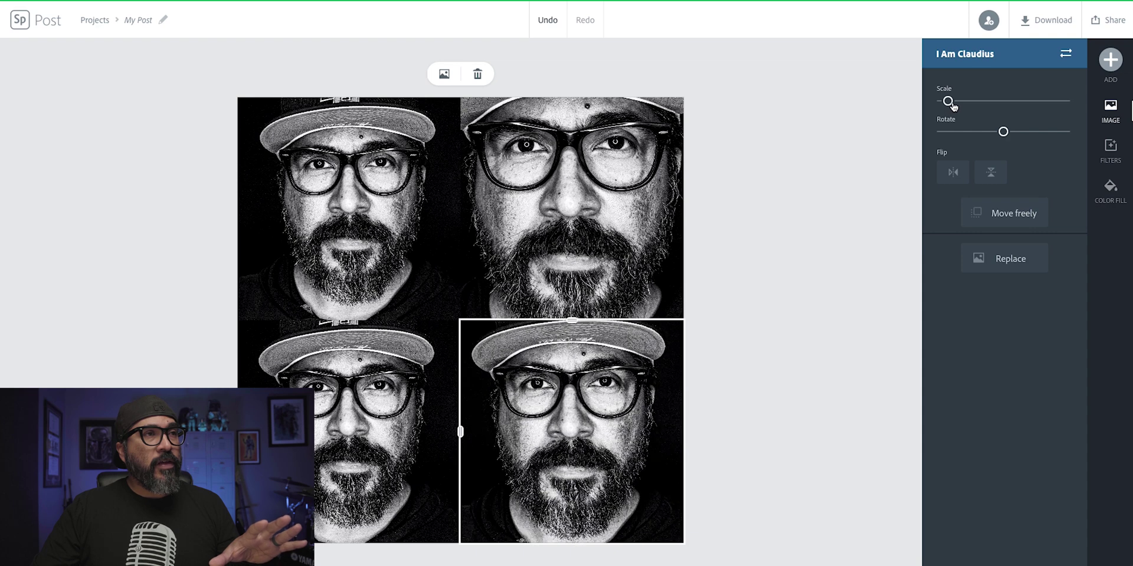
{"action": "left_click_drag", "start_coordinate": [943, 104], "coordinate": [958, 105]}
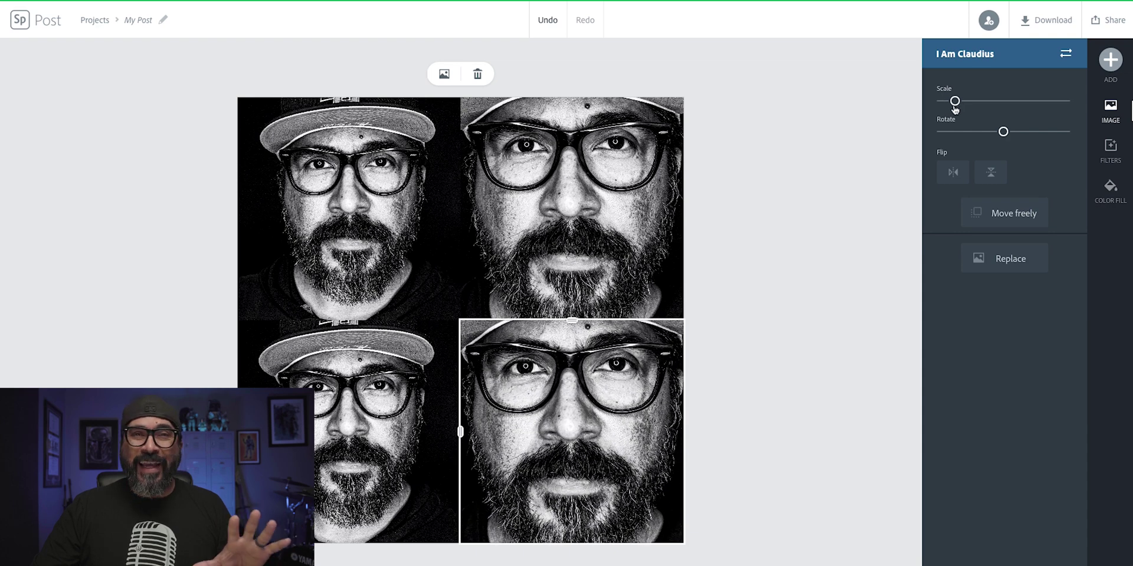
{"action": "left_click", "coordinate": [410, 351]}
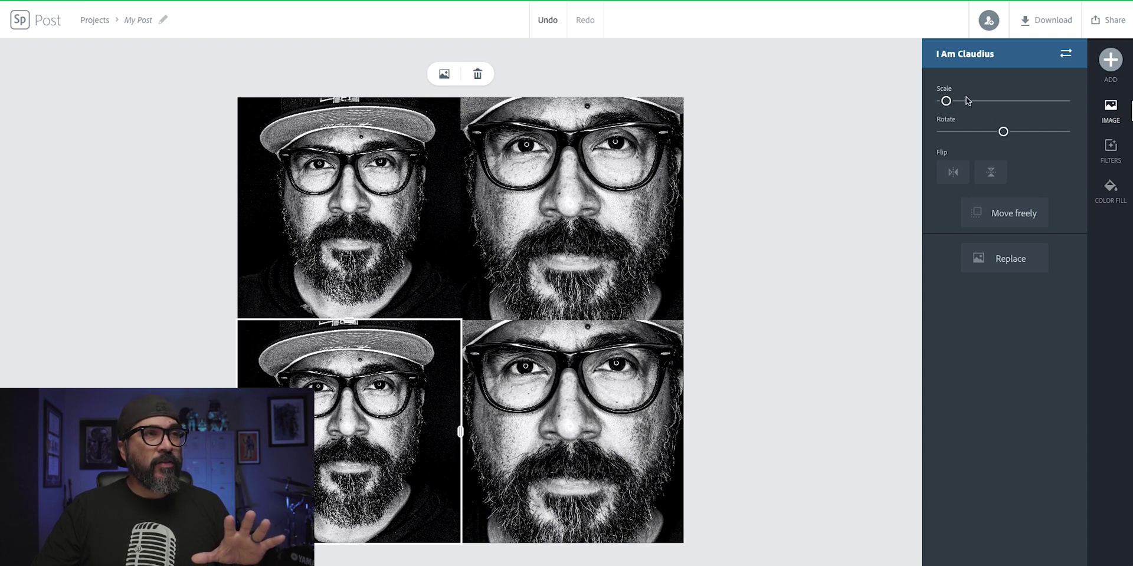
{"action": "left_click_drag", "start_coordinate": [946, 104], "coordinate": [957, 105]}
{"action": "left_click", "coordinate": [389, 260]}
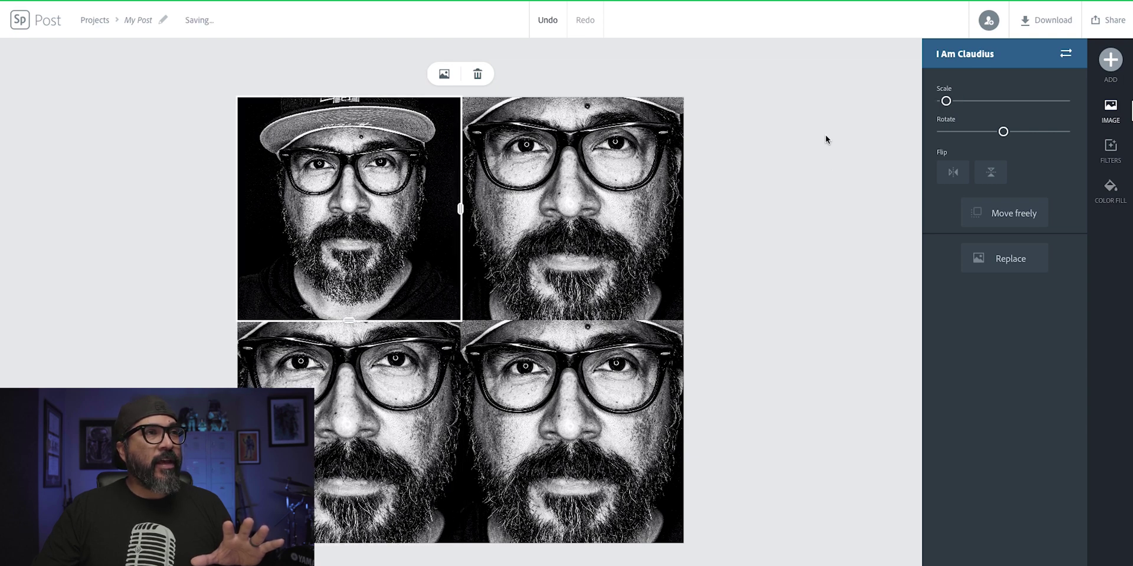
{"action": "left_click_drag", "start_coordinate": [947, 102], "coordinate": [957, 104]}
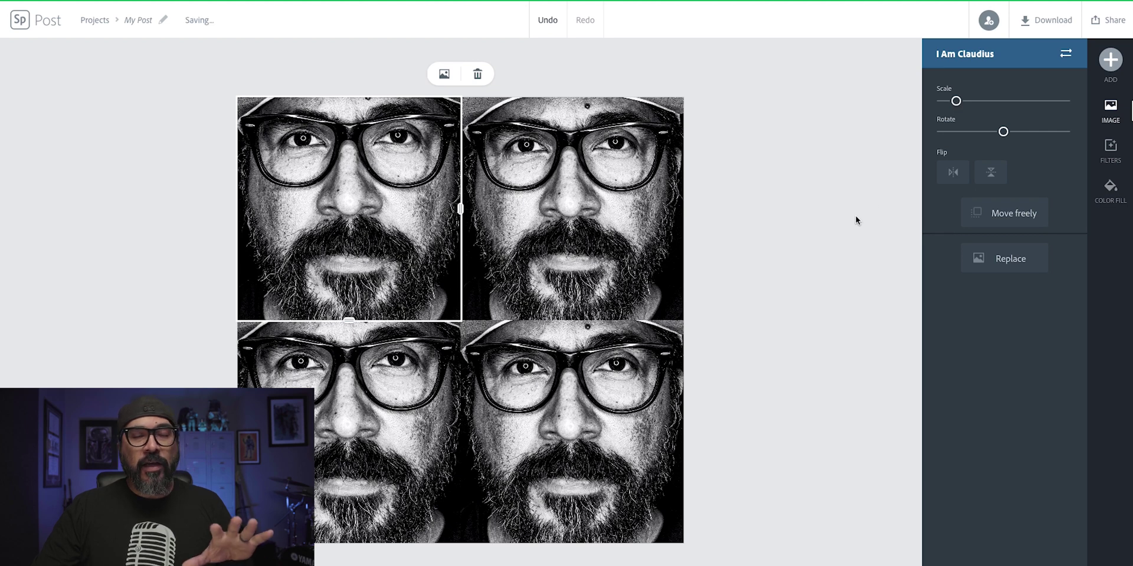
- Shift the four quadrant photos so the cap, lower face and beard roughly line up
{"action": "left_click", "coordinate": [615, 174]}
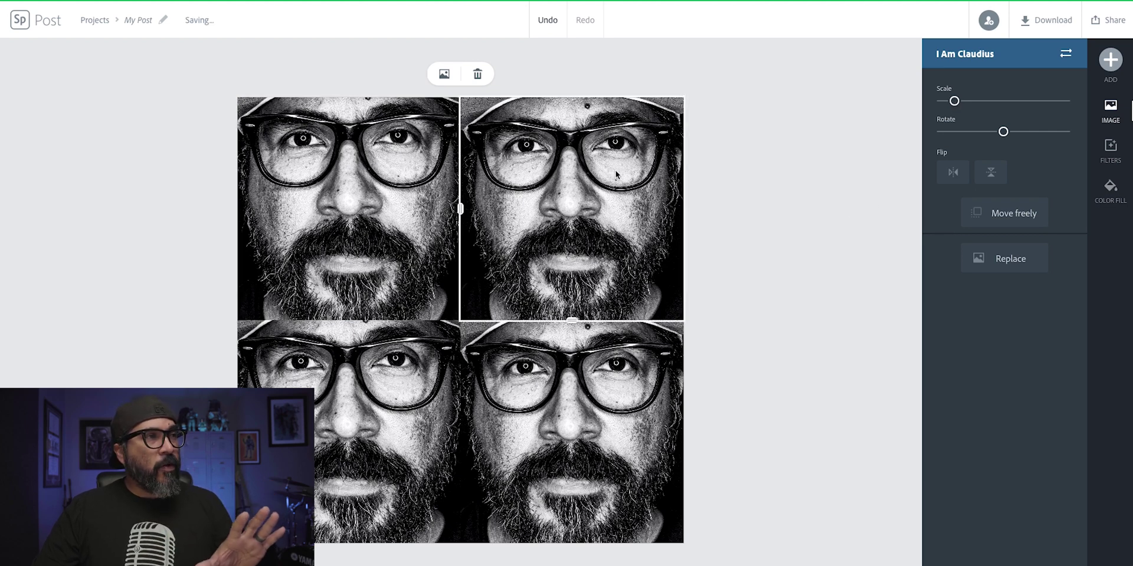
{"action": "left_click_drag", "start_coordinate": [615, 174], "coordinate": [502, 271]}
{"action": "left_click_drag", "start_coordinate": [354, 179], "coordinate": [466, 311]}
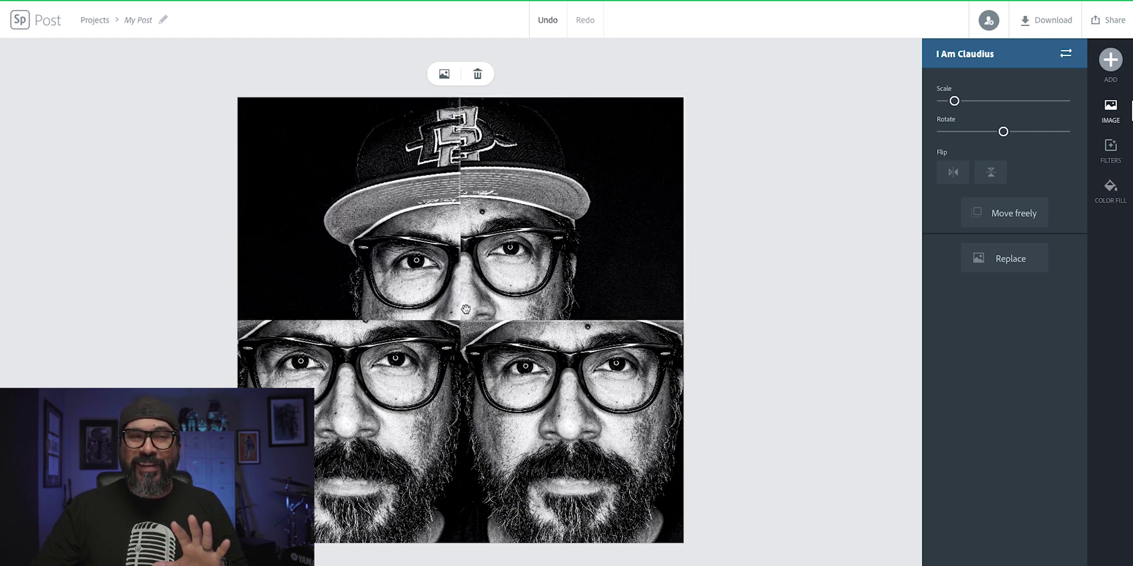
{"action": "left_click_drag", "start_coordinate": [466, 311], "coordinate": [451, 290]}
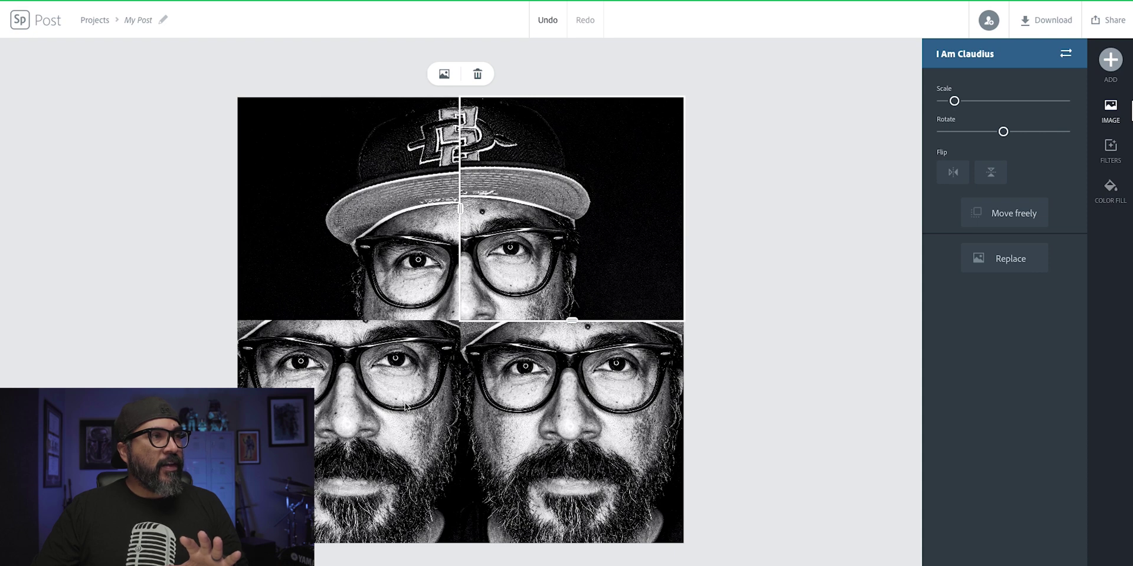
{"action": "left_click_drag", "start_coordinate": [405, 406], "coordinate": [519, 317]}
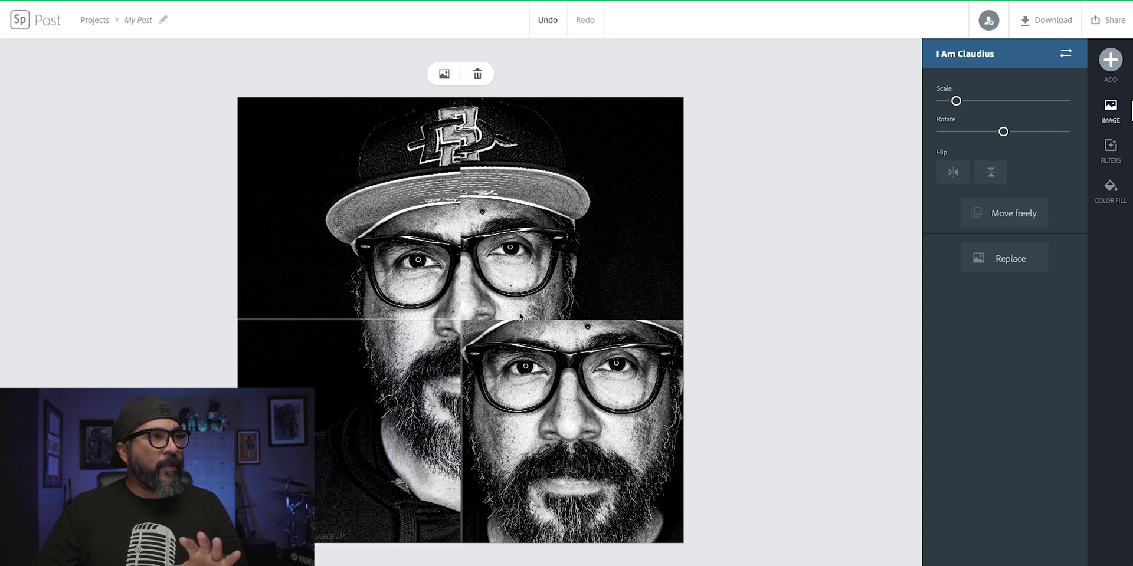
{"action": "mouse_move", "coordinate": [635, 445]}
{"action": "left_mouse_down"}
{"action": "mouse_move", "coordinate": [539, 380]}
{"action": "mouse_move", "coordinate": [507, 342]}
{"action": "left_mouse_up"}
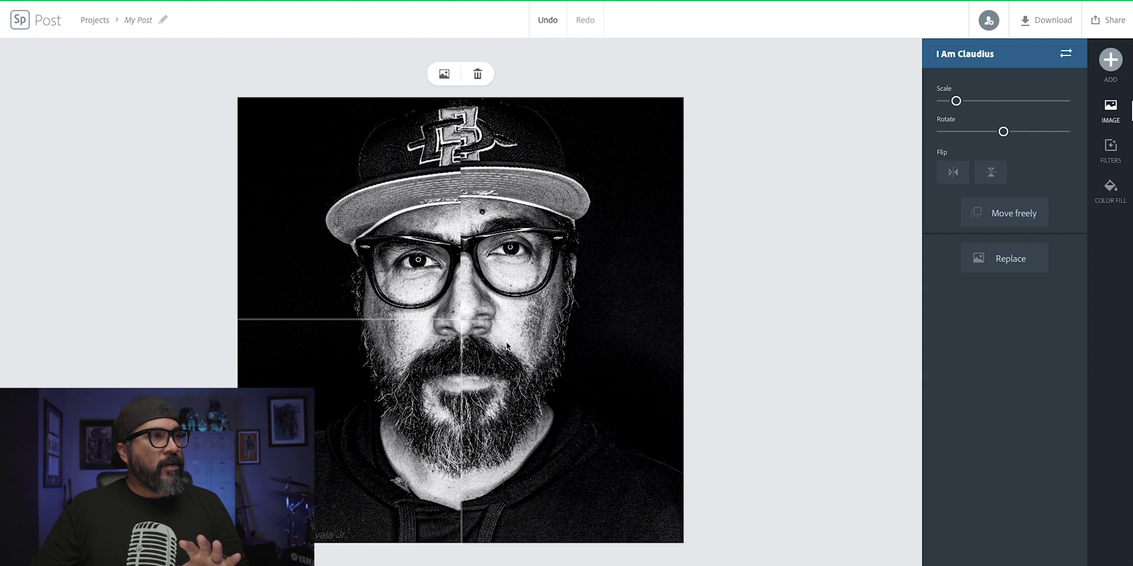
- Slightly enlarge and lower the top-right photo, then review each quadrant's framing
{"action": "left_click", "coordinate": [531, 260]}
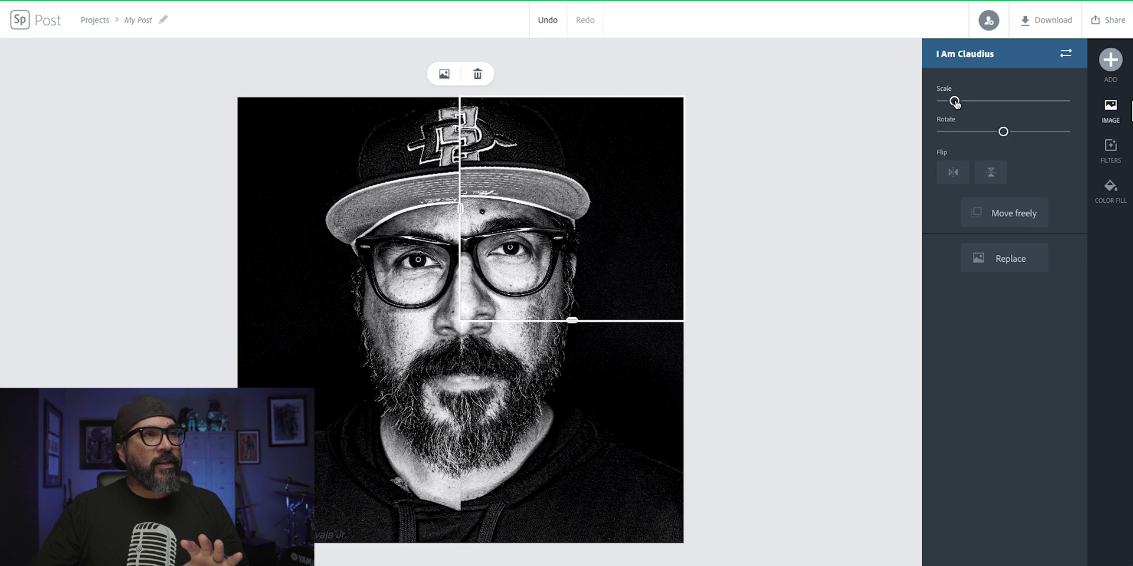
{"action": "left_click_drag", "start_coordinate": [954, 101], "coordinate": [955, 102]}
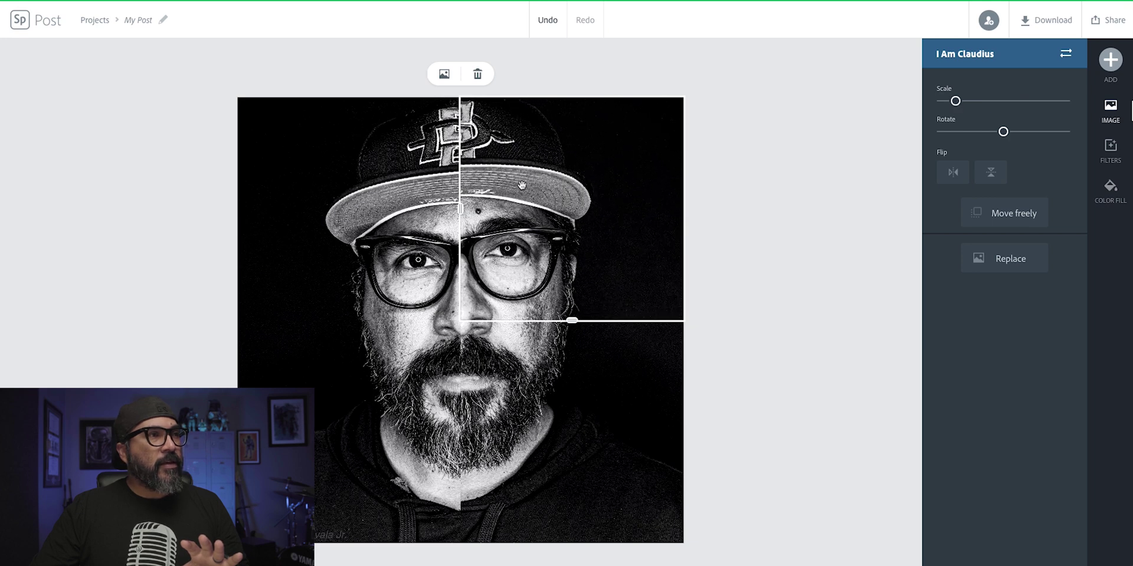
{"action": "left_click_drag", "start_coordinate": [521, 185], "coordinate": [523, 193]}
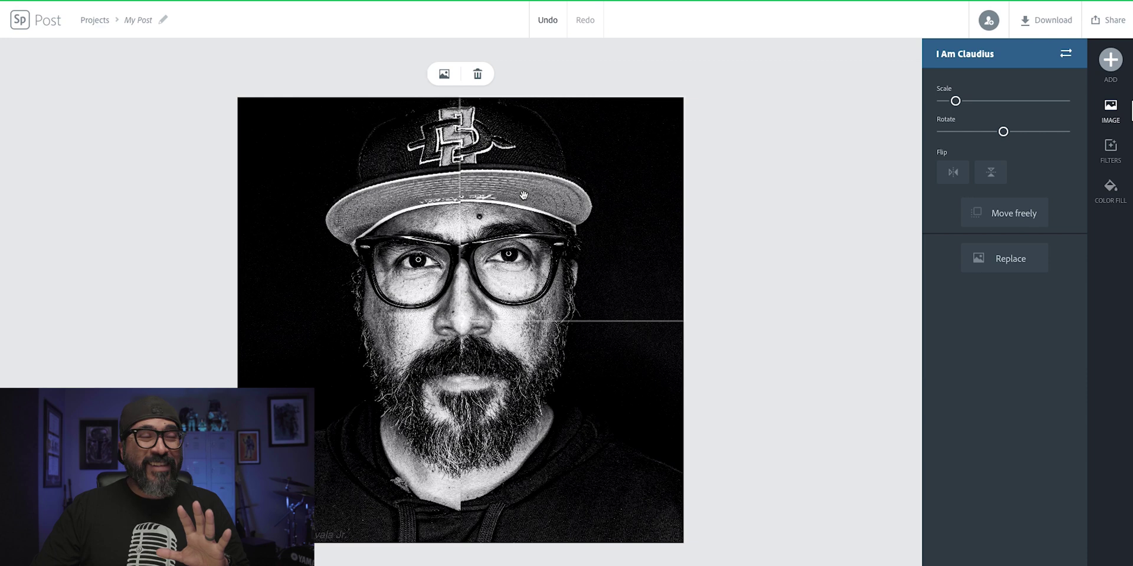
{"action": "left_click", "coordinate": [387, 201]}
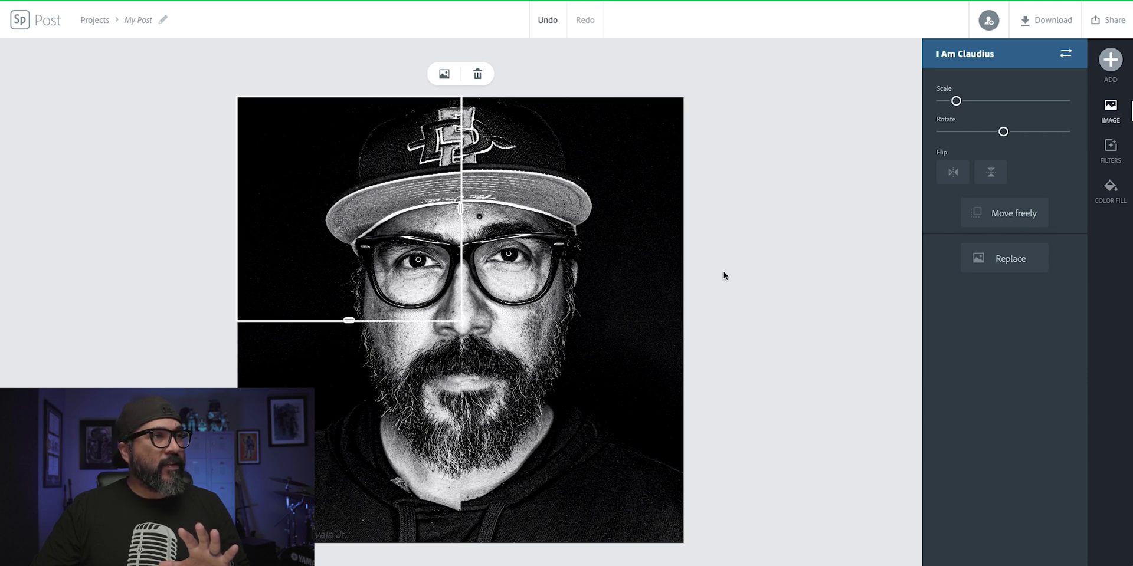
{"action": "left_click", "coordinate": [767, 277]}
{"action": "left_click", "coordinate": [501, 285]}
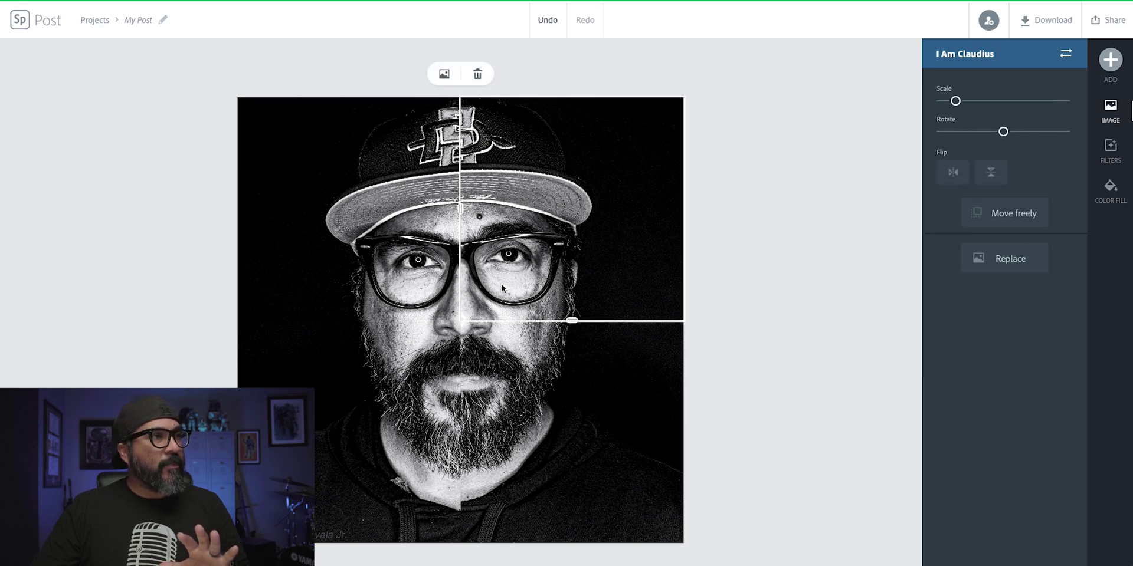
{"action": "left_click", "coordinate": [561, 391]}
{"action": "left_click", "coordinate": [410, 395]}
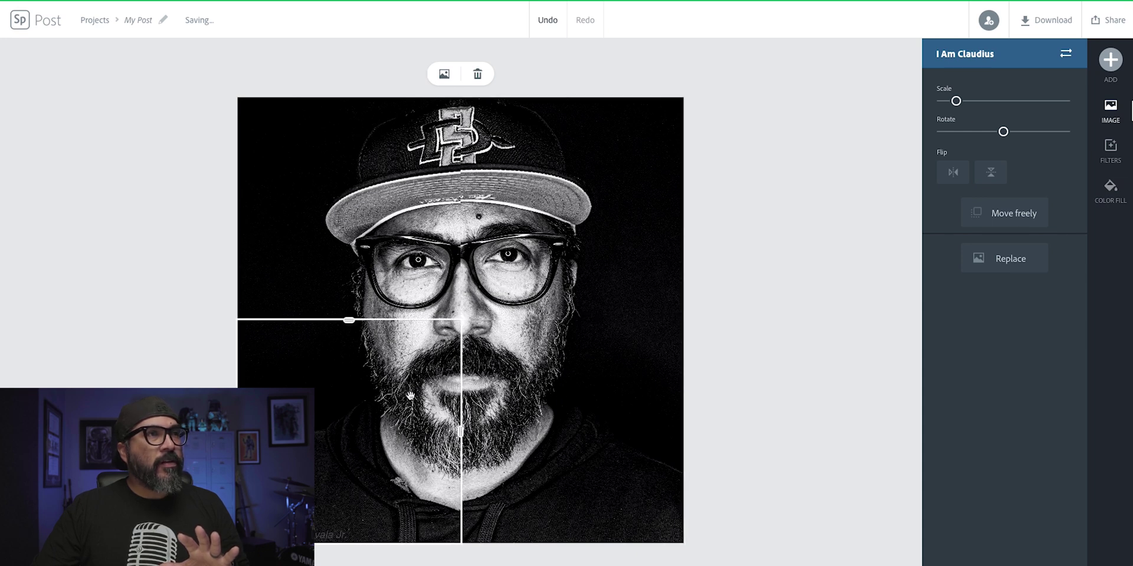
{"action": "left_click", "coordinate": [405, 288]}
- Fine-tune the top-right and bottom-right photos' scale and position until the seams align
{"action": "left_click", "coordinate": [598, 248]}
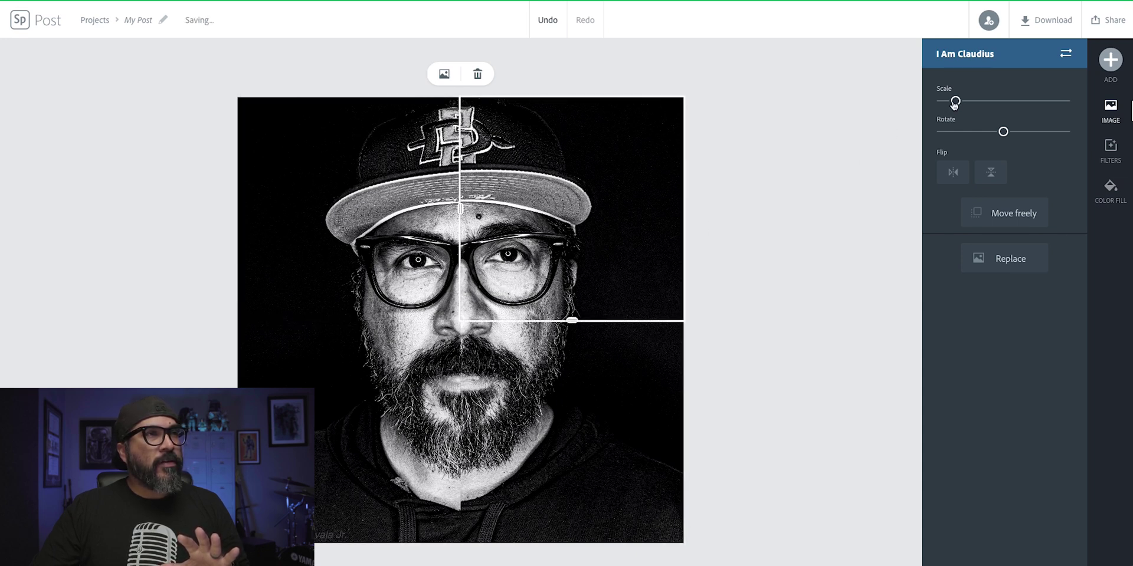
{"action": "left_click_drag", "start_coordinate": [956, 104], "coordinate": [956, 105]}
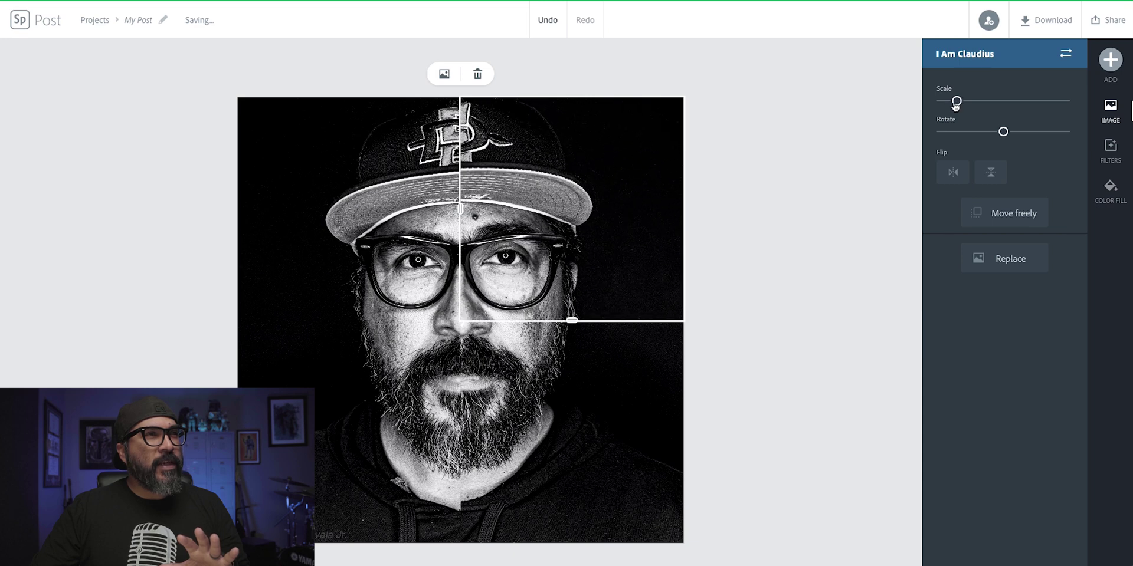
{"action": "left_click_drag", "start_coordinate": [596, 231], "coordinate": [598, 231]}
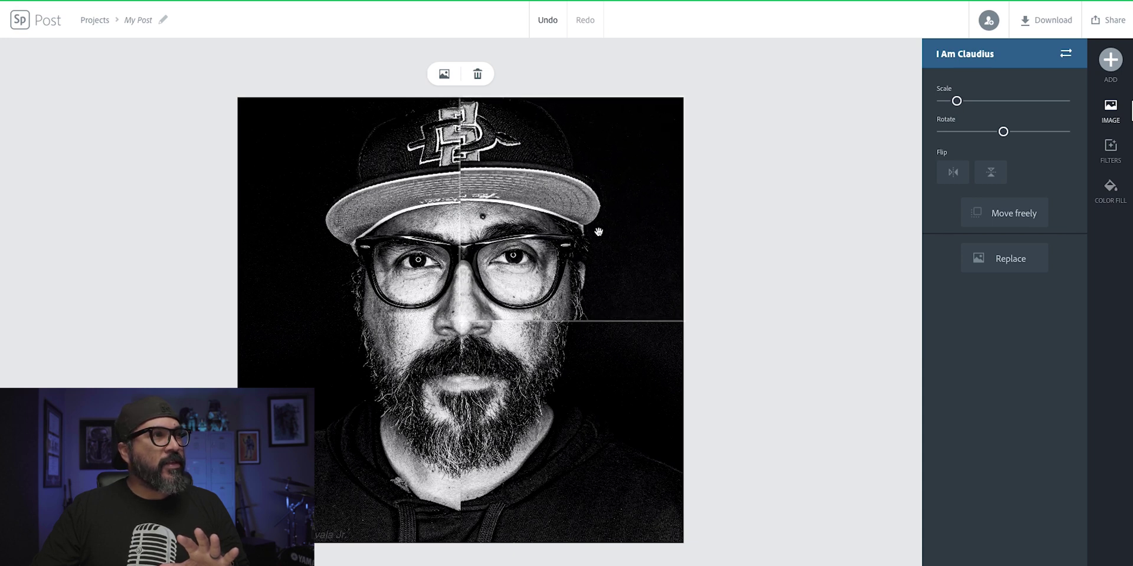
{"action": "left_click", "coordinate": [757, 229]}
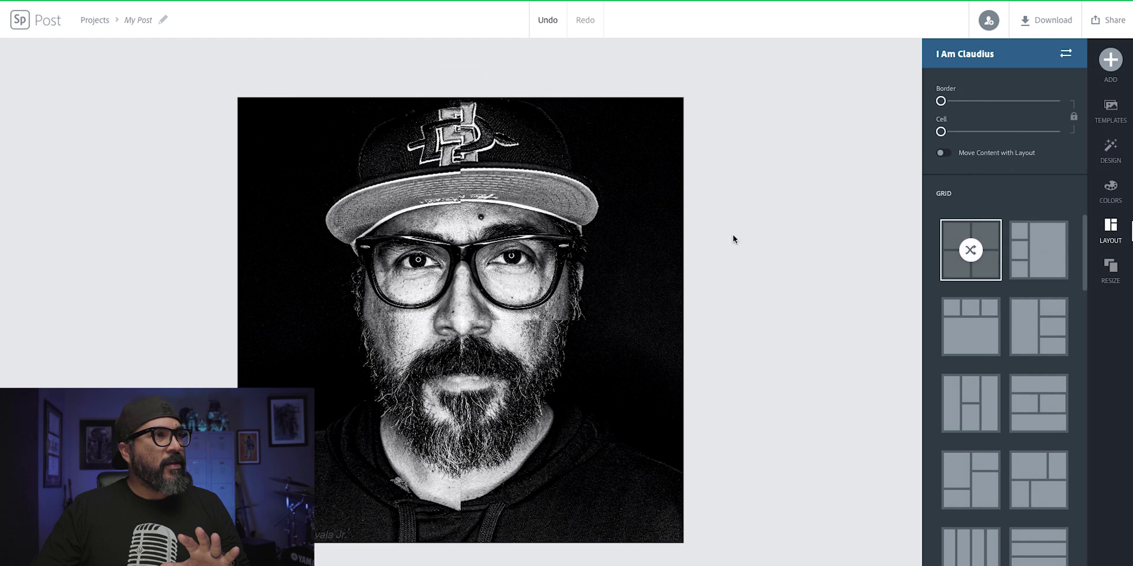
{"action": "left_click_drag", "start_coordinate": [566, 244], "coordinate": [559, 249]}
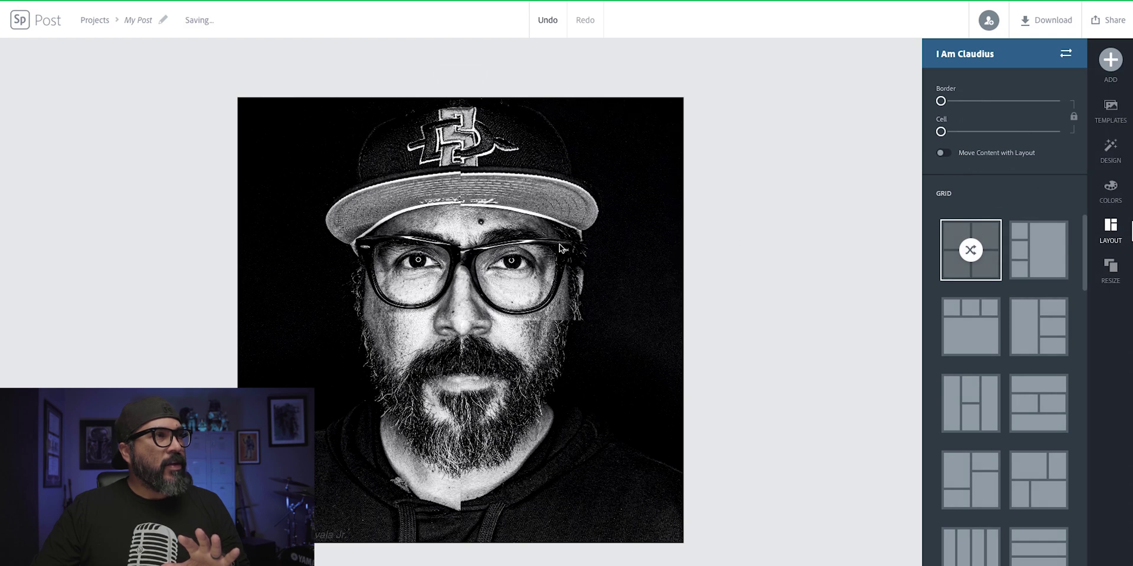
{"action": "left_click_drag", "start_coordinate": [560, 246], "coordinate": [562, 248]}
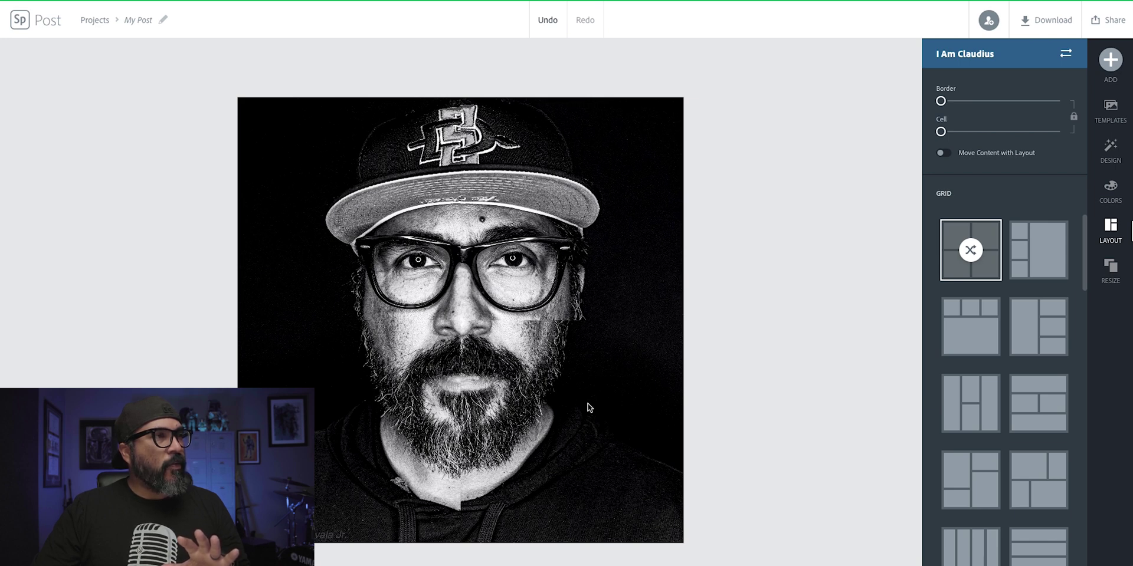
{"action": "left_click_drag", "start_coordinate": [588, 407], "coordinate": [585, 406]}
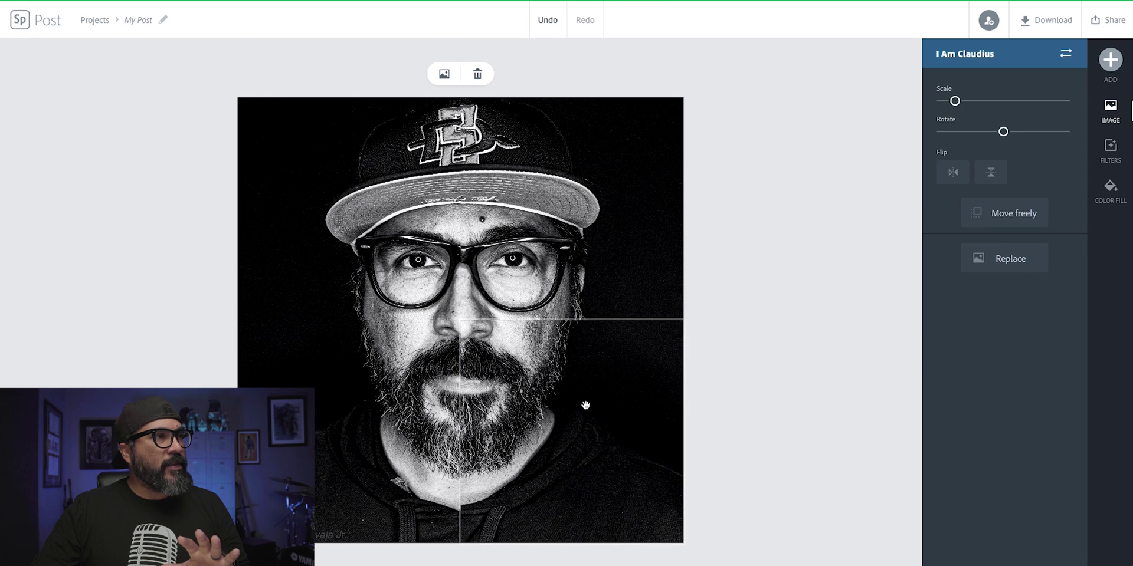
{"action": "left_click", "coordinate": [866, 280]}
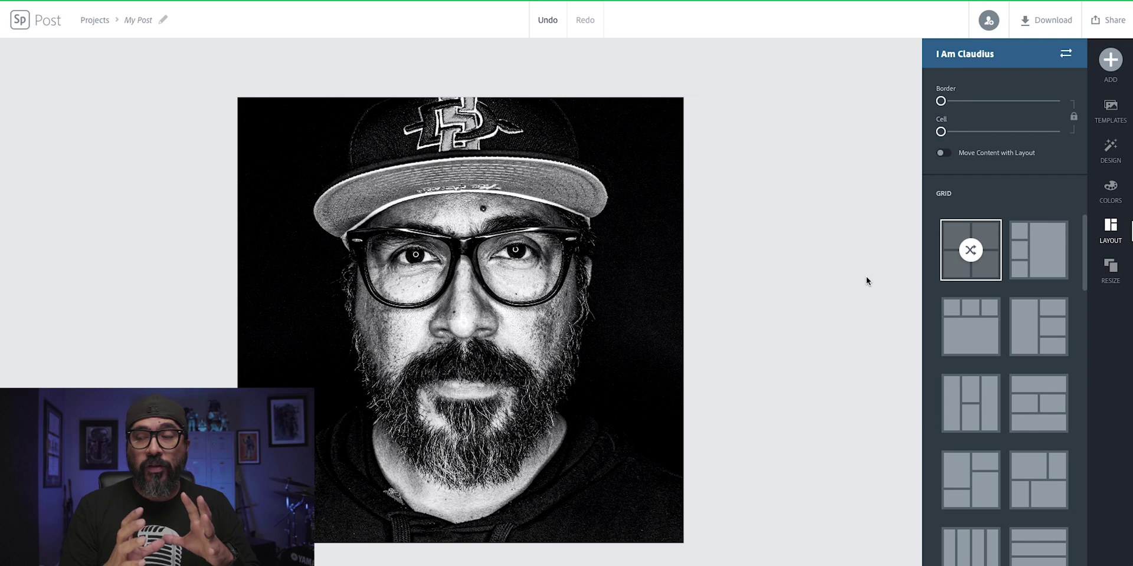
{"action": "left_click", "coordinate": [574, 247]}
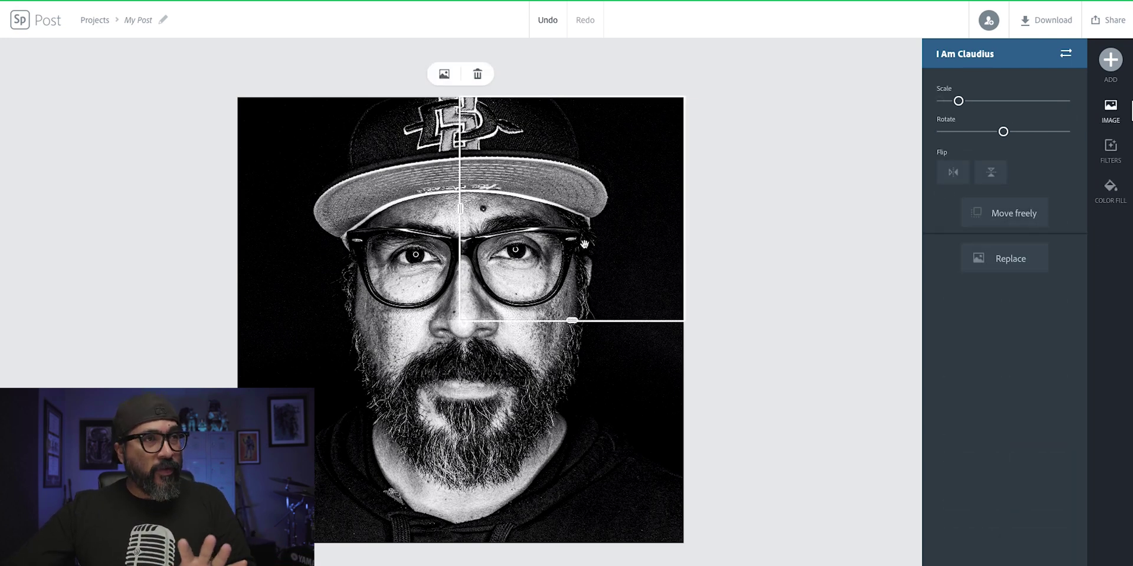
- Colorize the top-right photo orange and the bottom-right photo yellow-brown
{"action": "left_click", "coordinate": [1110, 154]}
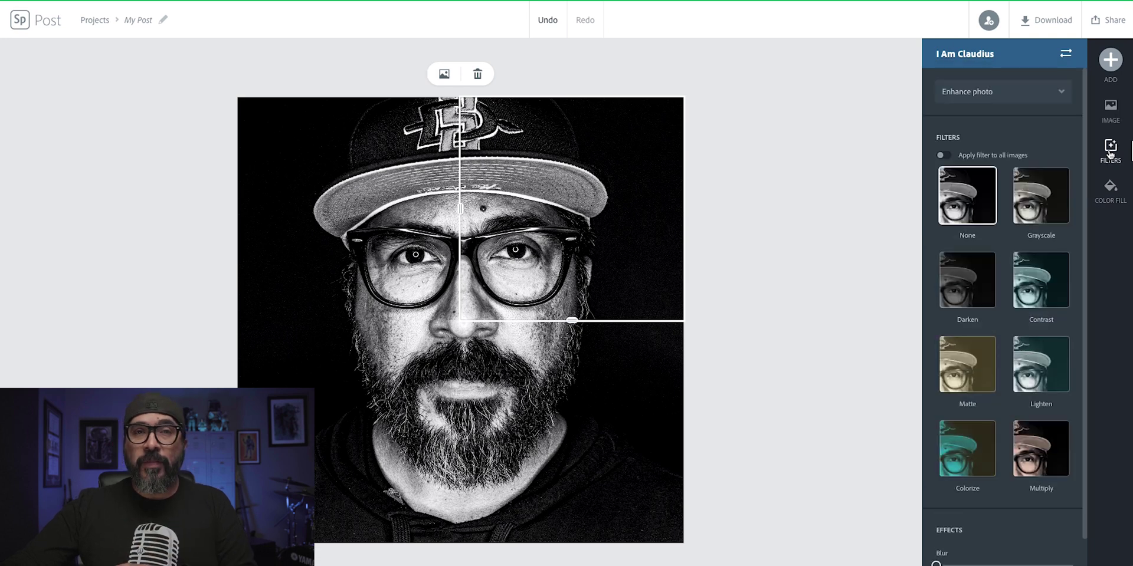
{"action": "left_click", "coordinate": [978, 460]}
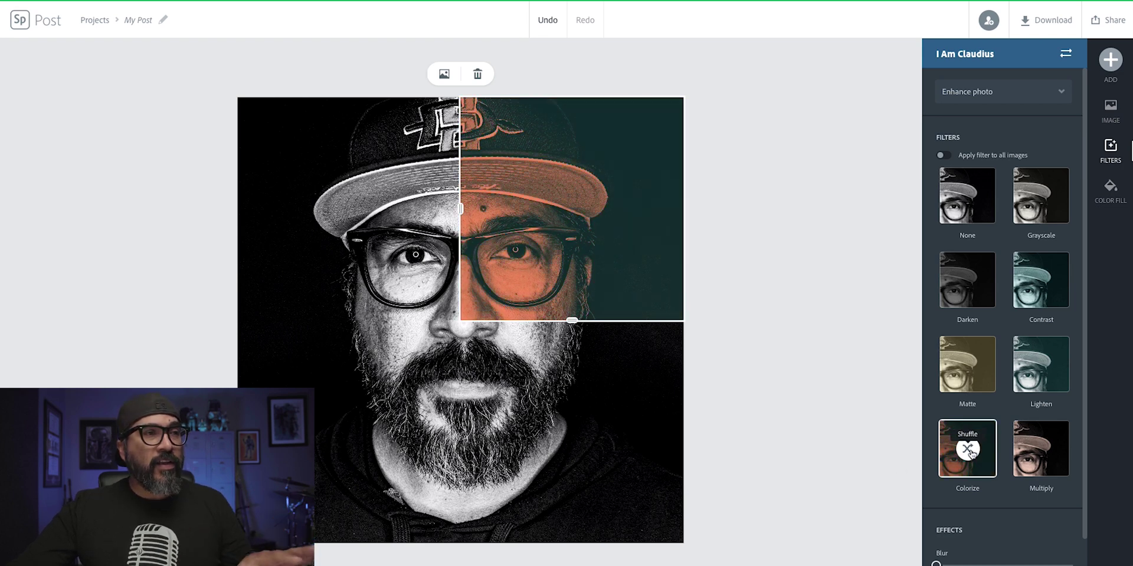
{"action": "left_click", "coordinate": [589, 465]}
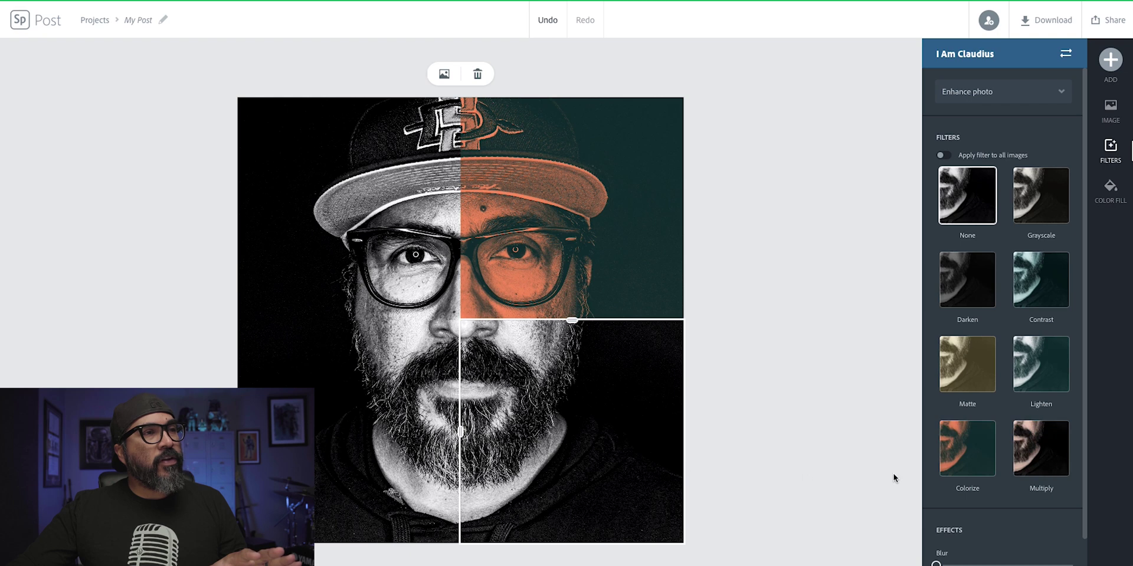
{"action": "left_click", "coordinate": [975, 459]}
{"action": "left_click", "coordinate": [972, 456]}
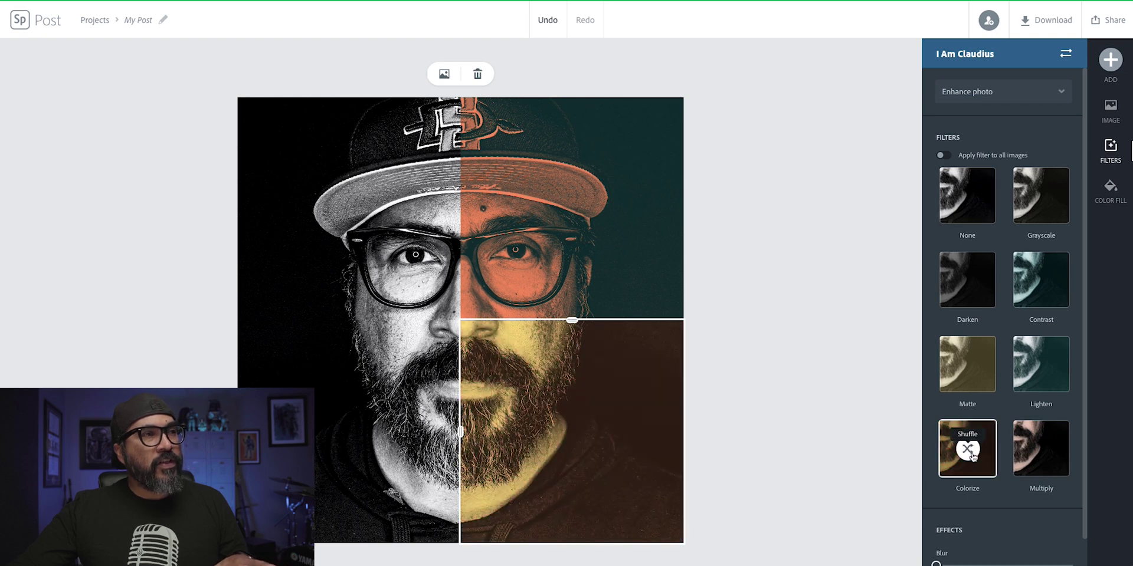
- Give the bottom-left photo a teal Colorize tint and the top-left a Multiply filter
{"action": "left_click", "coordinate": [348, 451]}
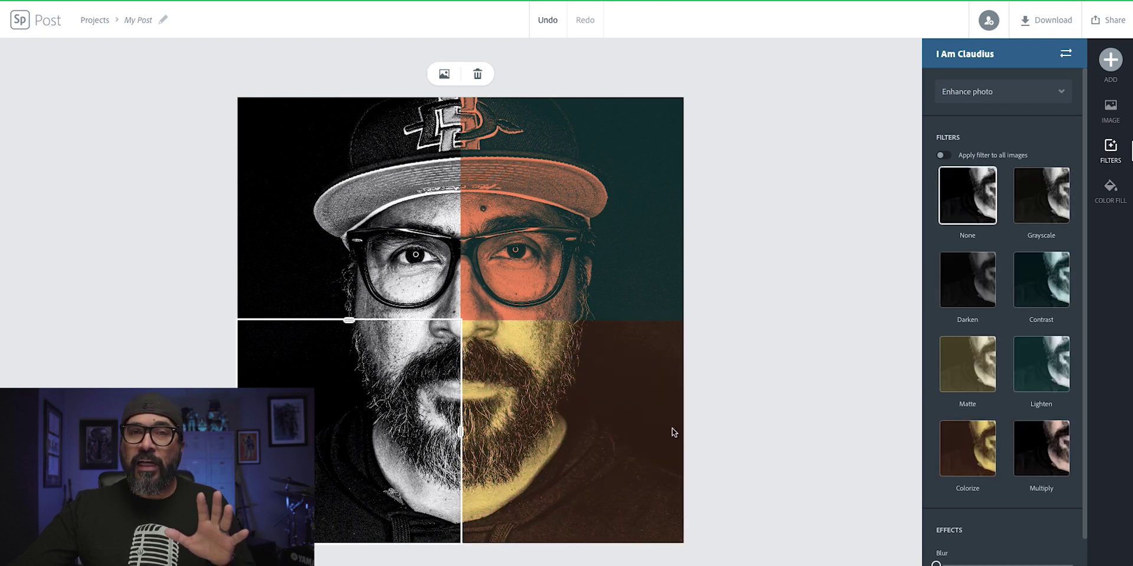
{"action": "left_click", "coordinate": [978, 441]}
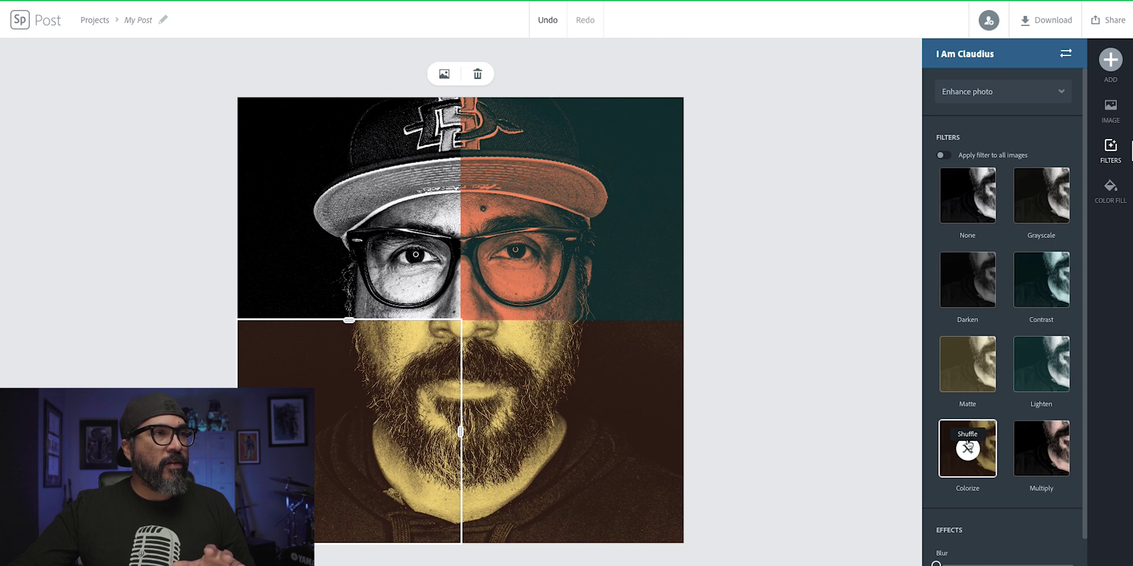
{"action": "left_click", "coordinate": [967, 444]}
{"action": "left_click", "coordinate": [322, 253]}
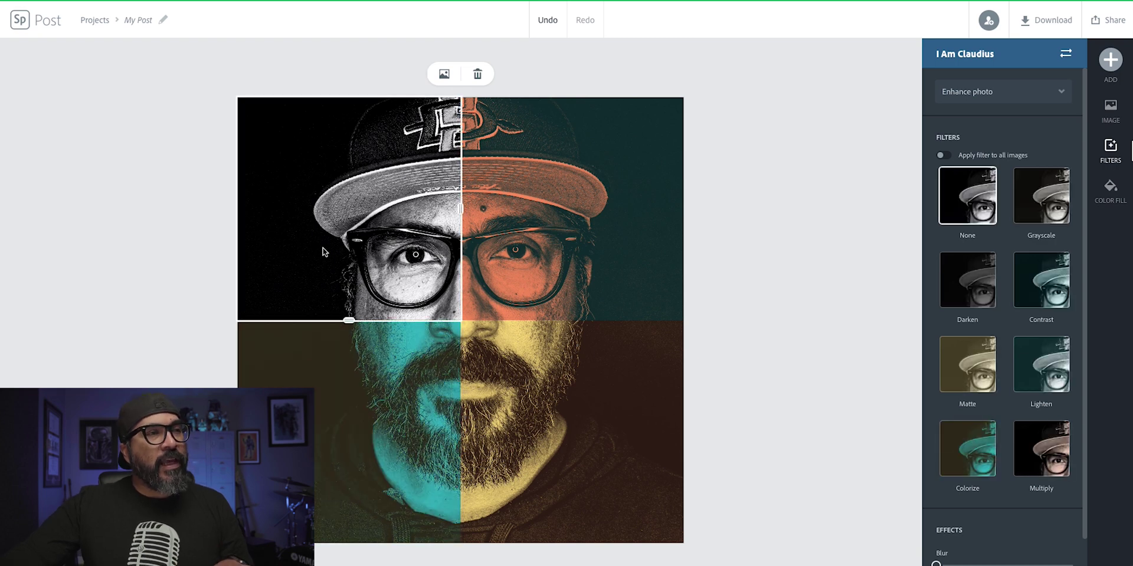
{"action": "left_click", "coordinate": [1043, 452]}
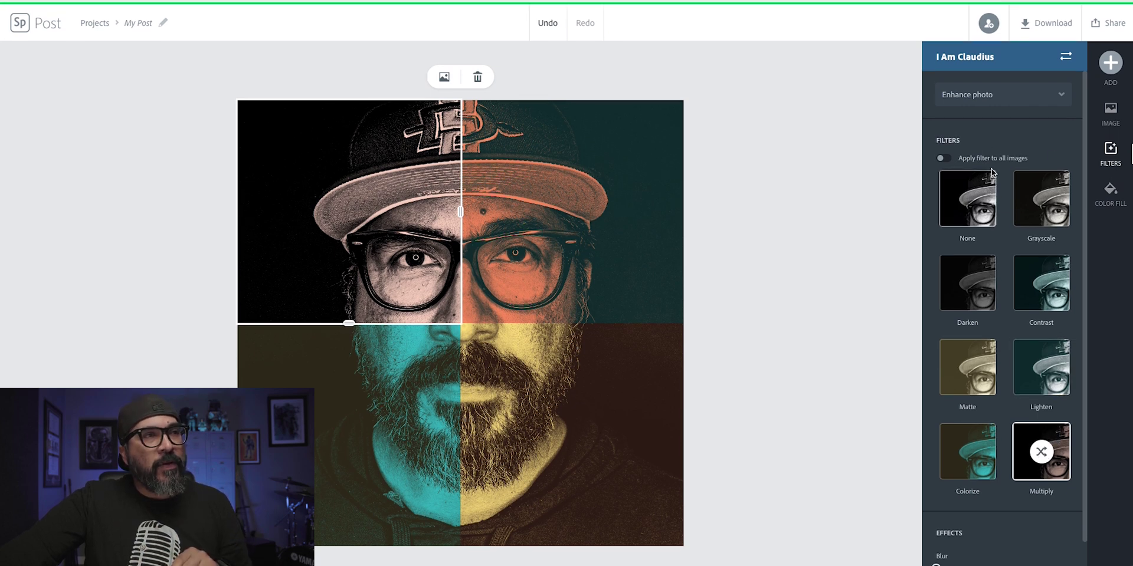
- Show the top-left photo's Contrast, Brightness and Saturation sliders under Enhance photo
{"action": "left_click", "coordinate": [1020, 94]}
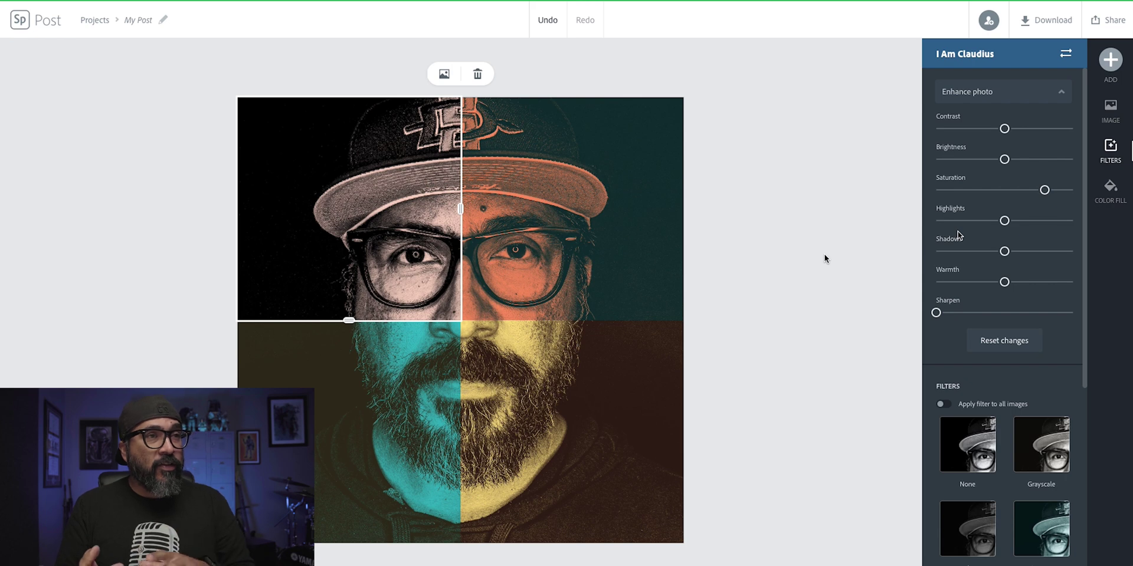
{"action": "left_click", "coordinate": [796, 291]}
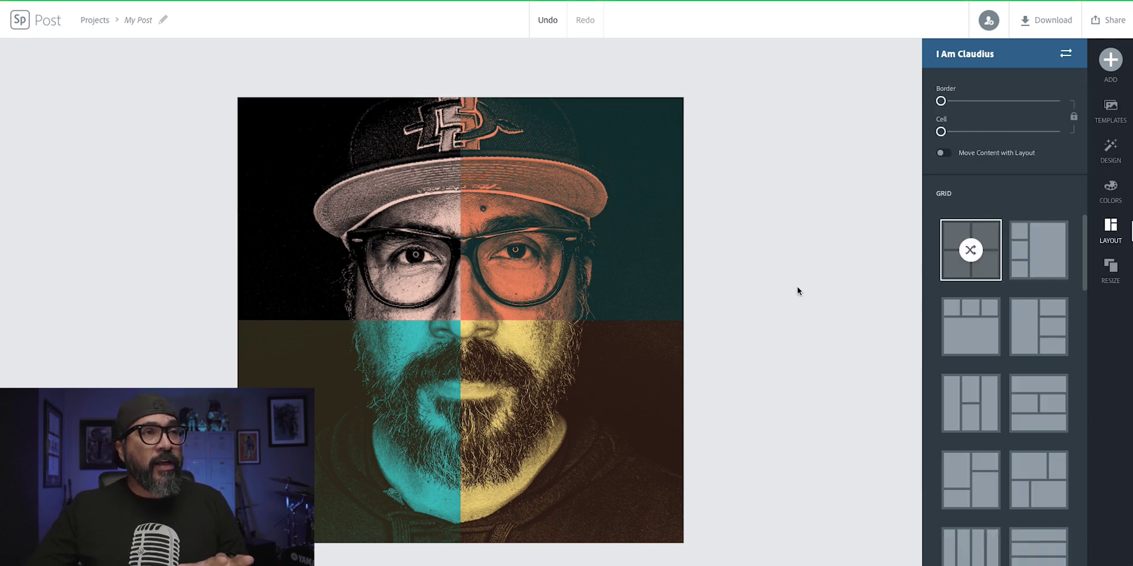
- Apply the bold orange, yellow and navy colour palette to the design
{"action": "left_click", "coordinate": [1110, 189]}
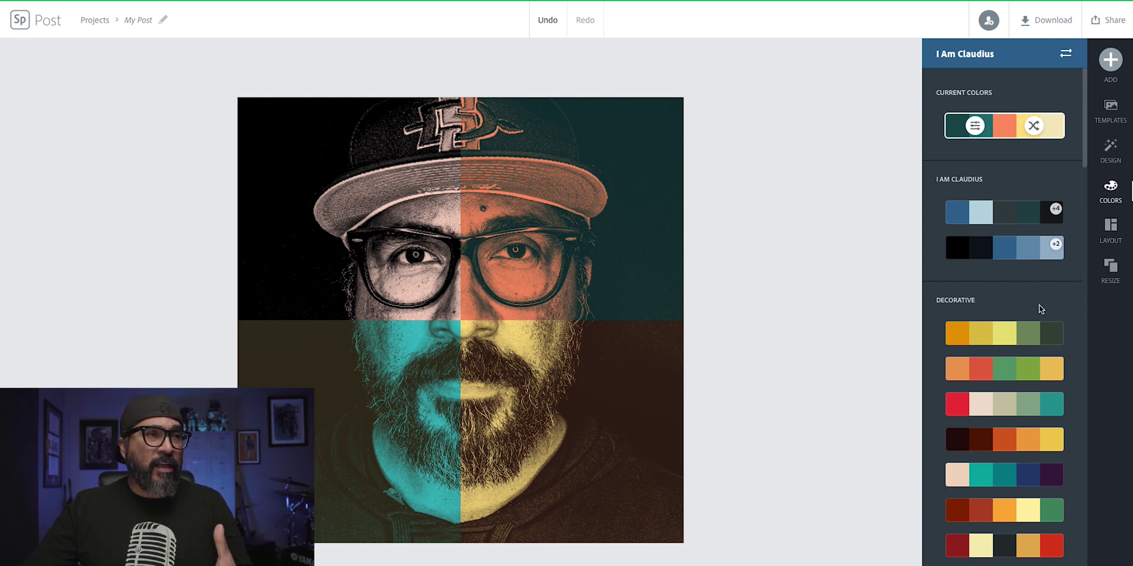
{"action": "scroll", "coordinate": [1040, 308], "scroll_direction": "down", "scroll_amount": 3}
{"action": "scroll", "coordinate": [1039, 308], "scroll_direction": "down", "scroll_amount": 1}
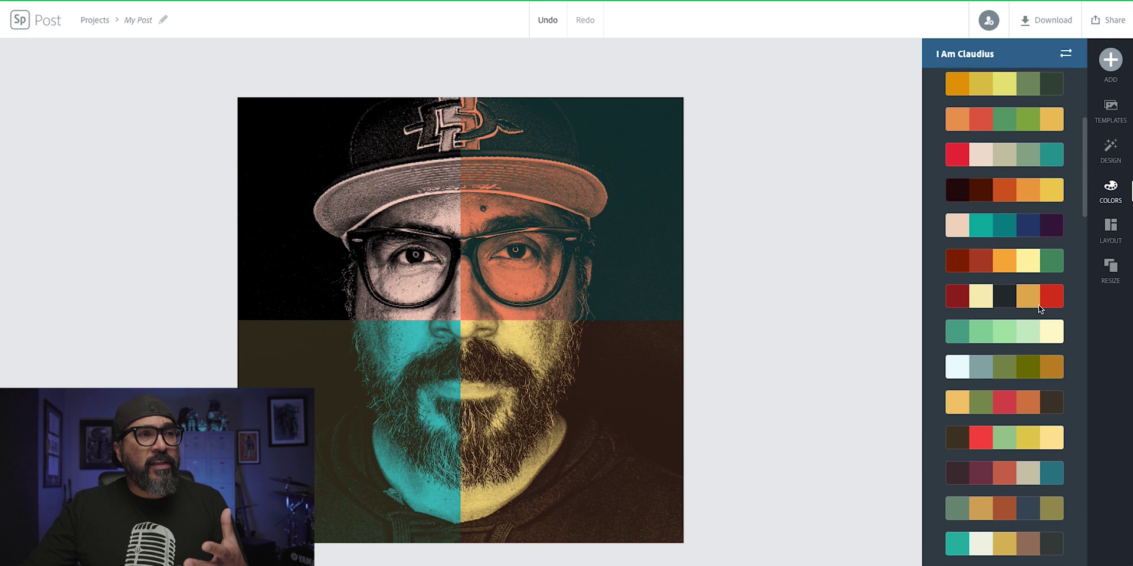
{"action": "scroll", "coordinate": [1038, 307], "scroll_direction": "down", "scroll_amount": 3}
{"action": "scroll", "coordinate": [1039, 307], "scroll_direction": "down", "scroll_amount": 2}
{"action": "scroll", "coordinate": [1038, 307], "scroll_direction": "down", "scroll_amount": 2}
{"action": "scroll", "coordinate": [1040, 309], "scroll_direction": "down", "scroll_amount": 3}
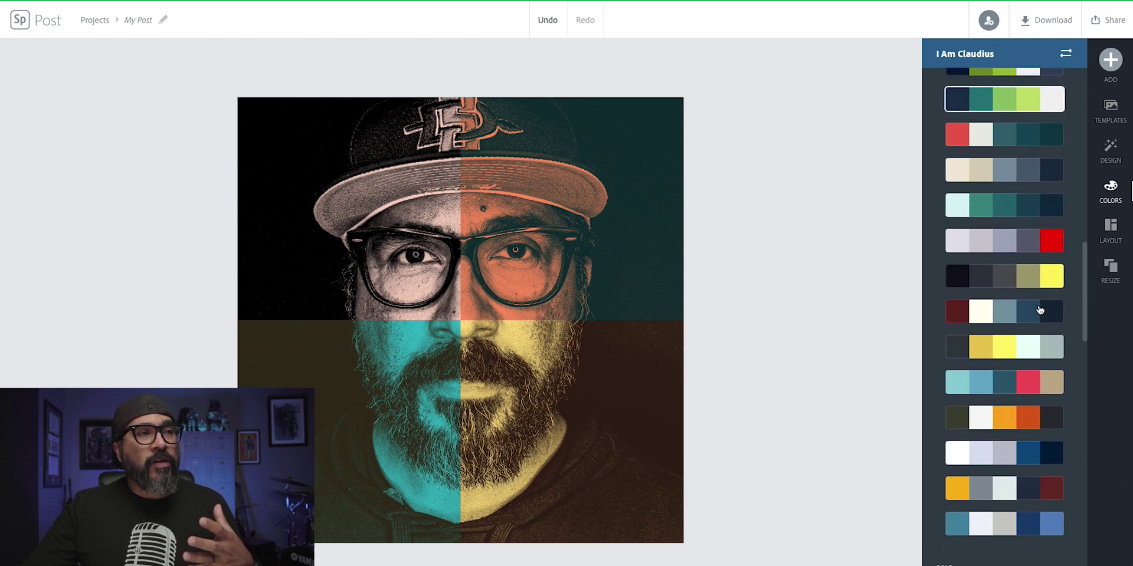
{"action": "scroll", "coordinate": [1040, 310], "scroll_direction": "down", "scroll_amount": 3}
{"action": "scroll", "coordinate": [1039, 310], "scroll_direction": "down", "scroll_amount": 2}
{"action": "scroll", "coordinate": [1040, 310], "scroll_direction": "down", "scroll_amount": 1}
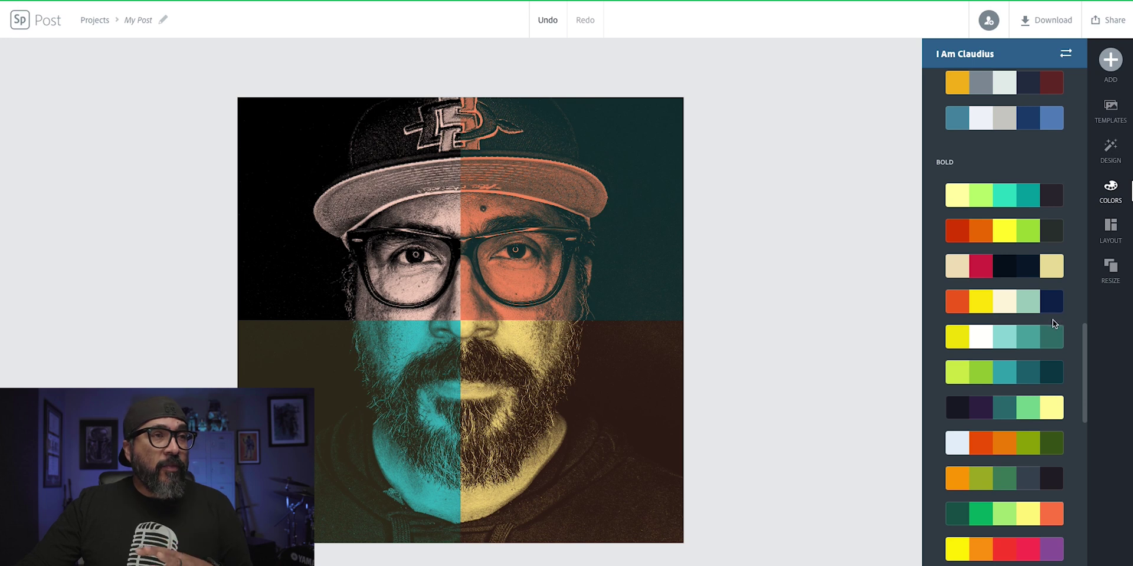
{"action": "left_click", "coordinate": [1018, 306]}
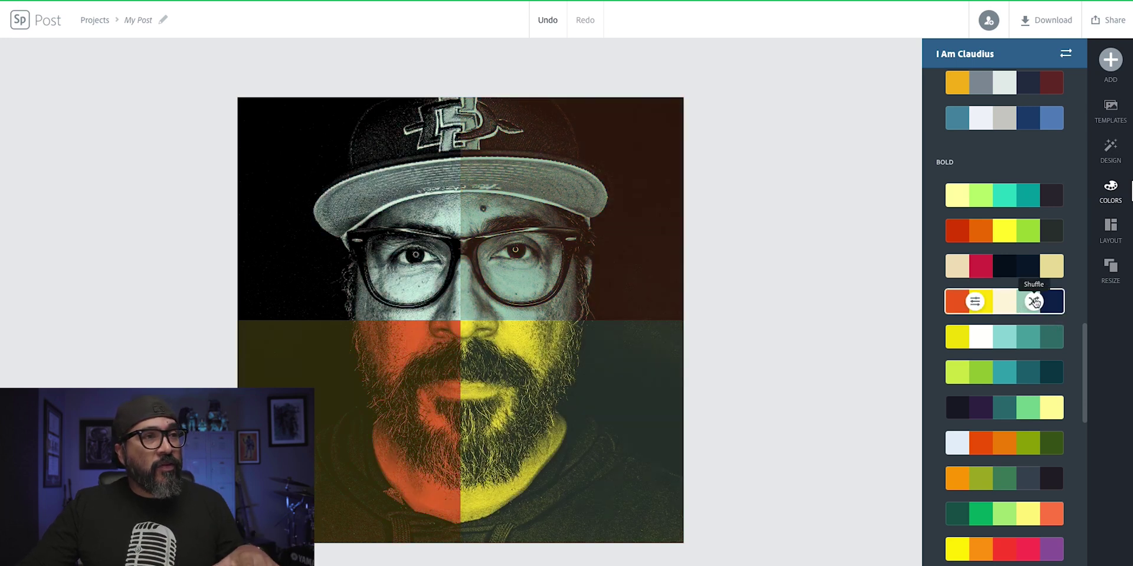
- Shuffle the palette colours three times into a new quadrant arrangement
{"action": "left_click", "coordinate": [1033, 302]}
{"action": "left_click", "coordinate": [1033, 302]}
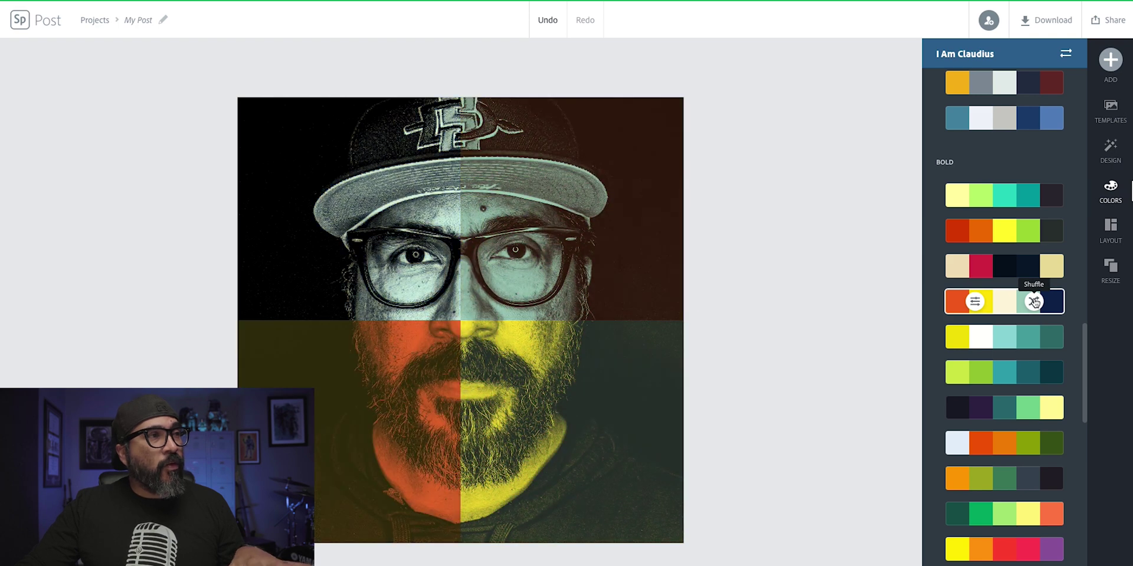
{"action": "left_click", "coordinate": [1034, 302]}
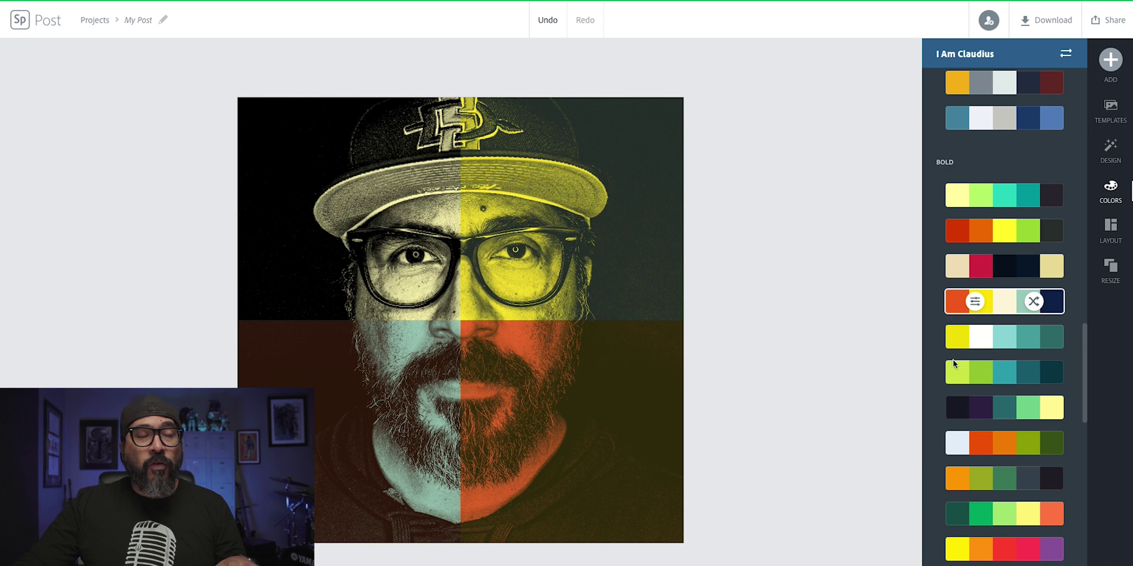
{"action": "left_click", "coordinate": [1046, 21]}
- Download the four-colour portrait as a PNG image
{"action": "left_click", "coordinate": [1032, 121]}
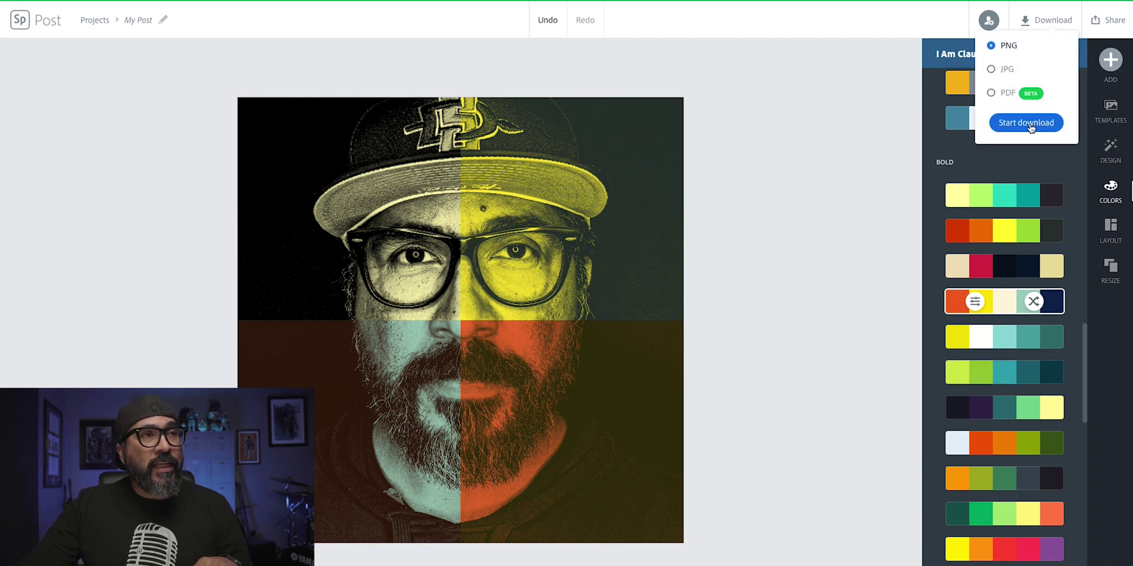